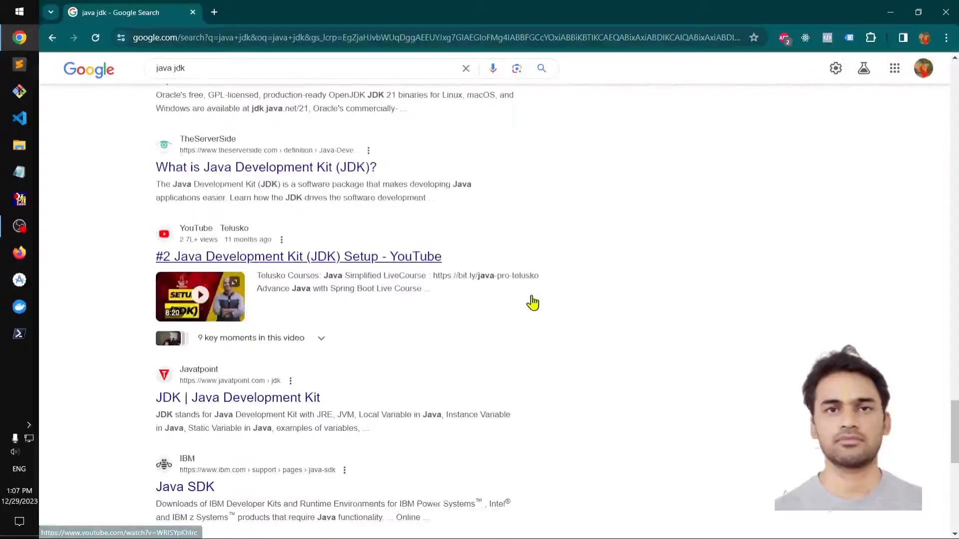
# Step: Open the Oracle Java Downloads page from the java jdk search results in a separate tab and dismiss the country-site prompt
pyautogui.scroll(20, 534, 302)
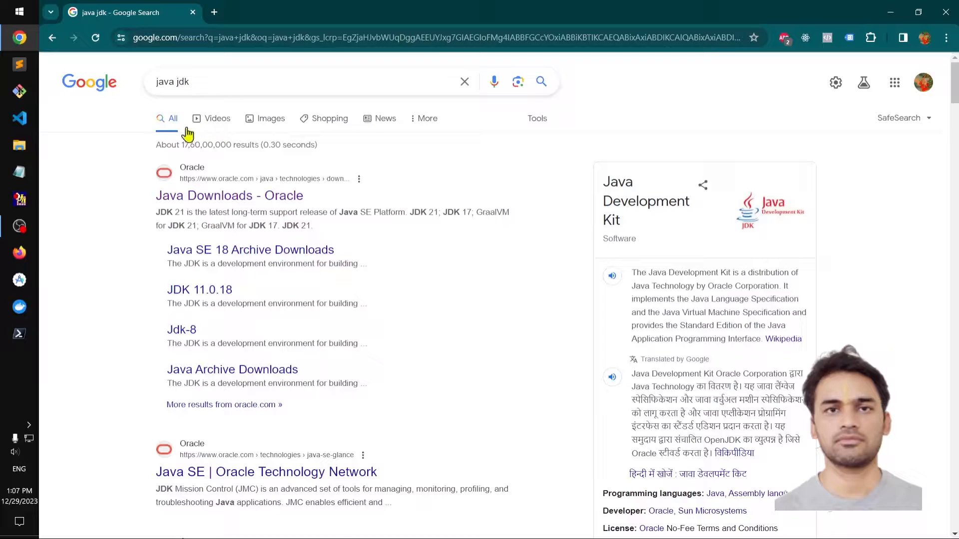
pyautogui.moveTo(157, 82); pyautogui.dragTo(227, 79)
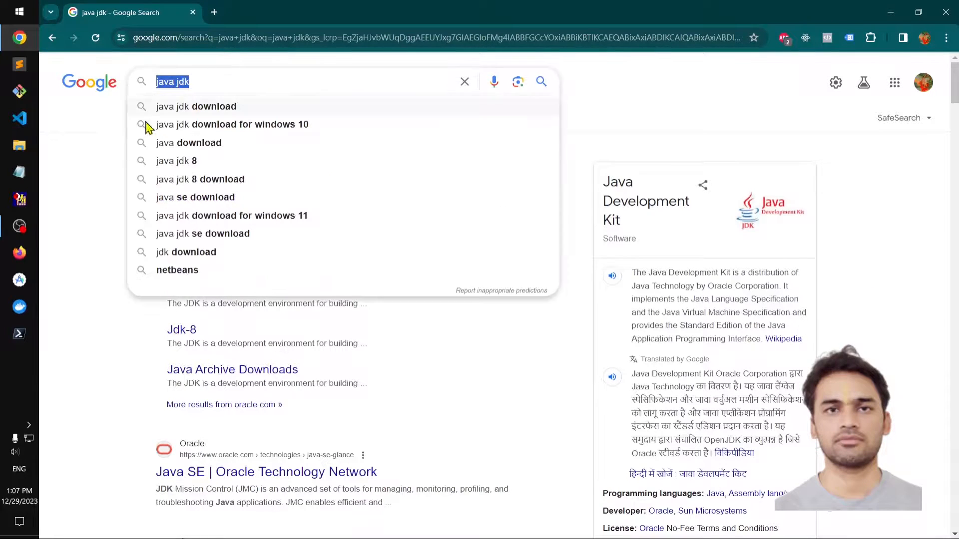
pyautogui.click(190, 148)
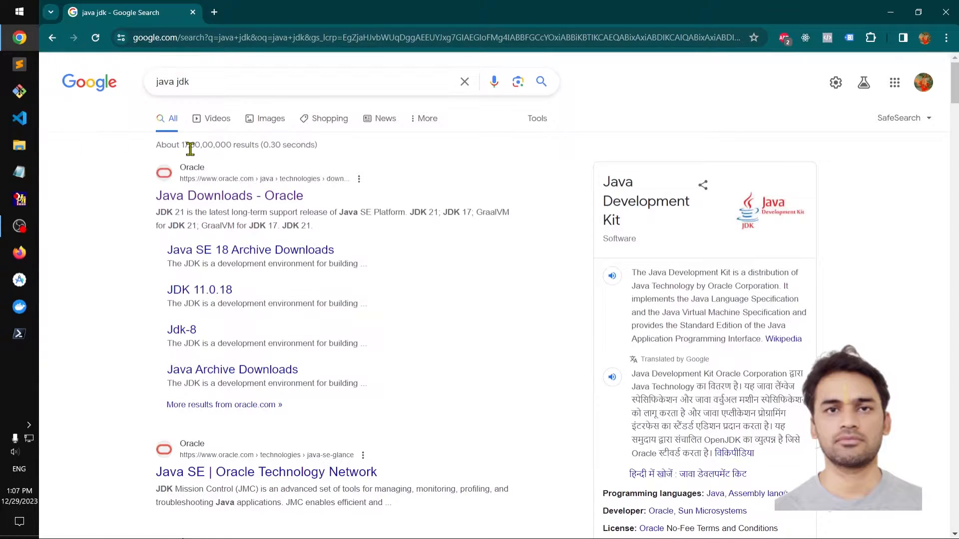
pyautogui.click(191, 201)
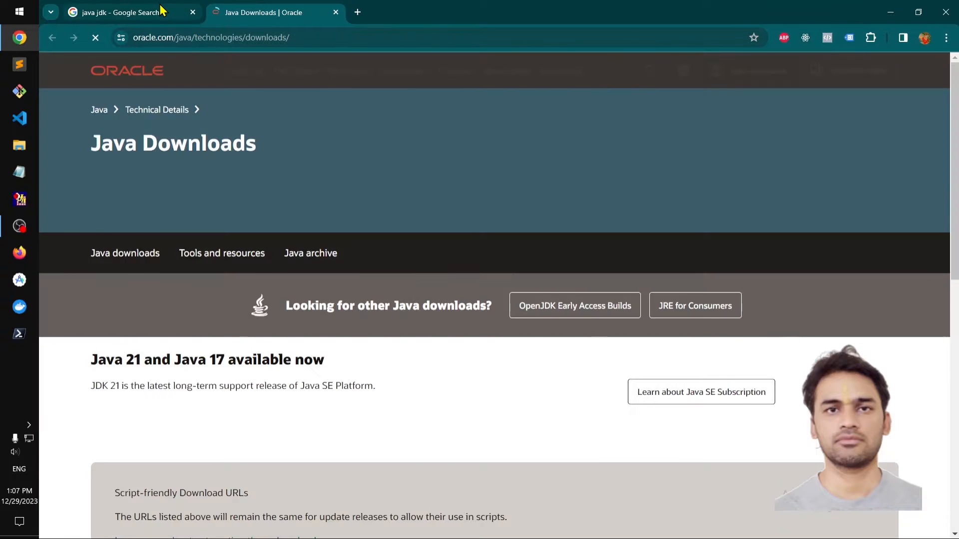
pyautogui.click(180, 13)
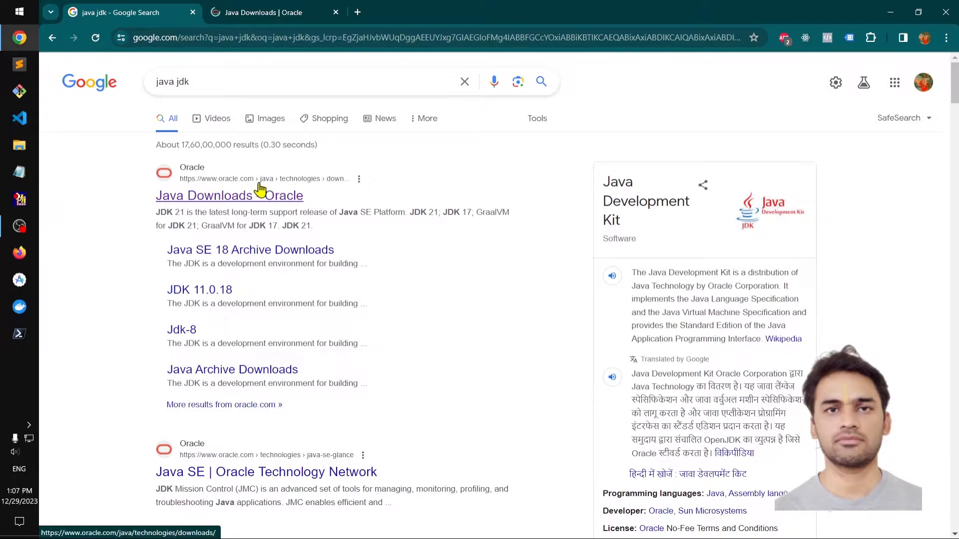
pyautogui.click(249, 13)
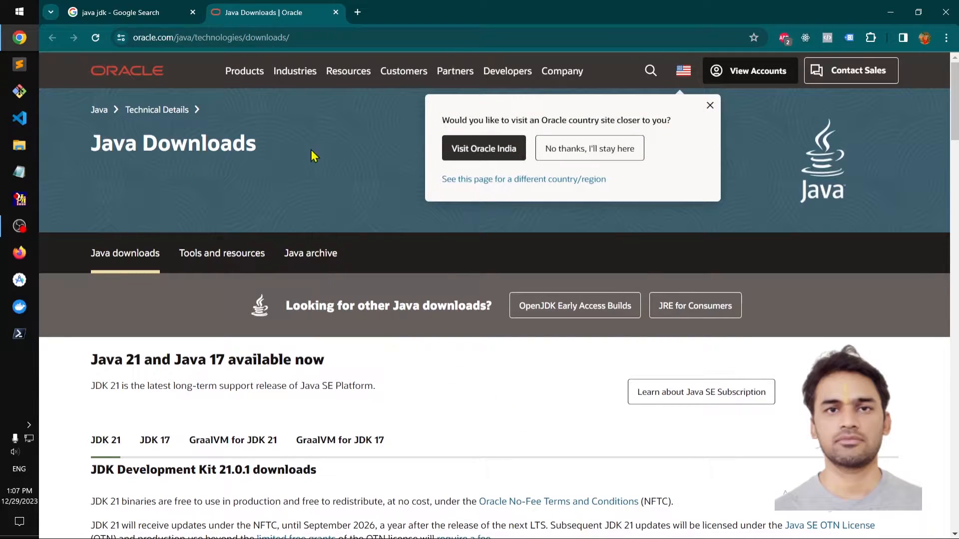
pyautogui.click(710, 105)
# Step: Copy the web address of the Java Downloads page
pyautogui.click(292, 37)
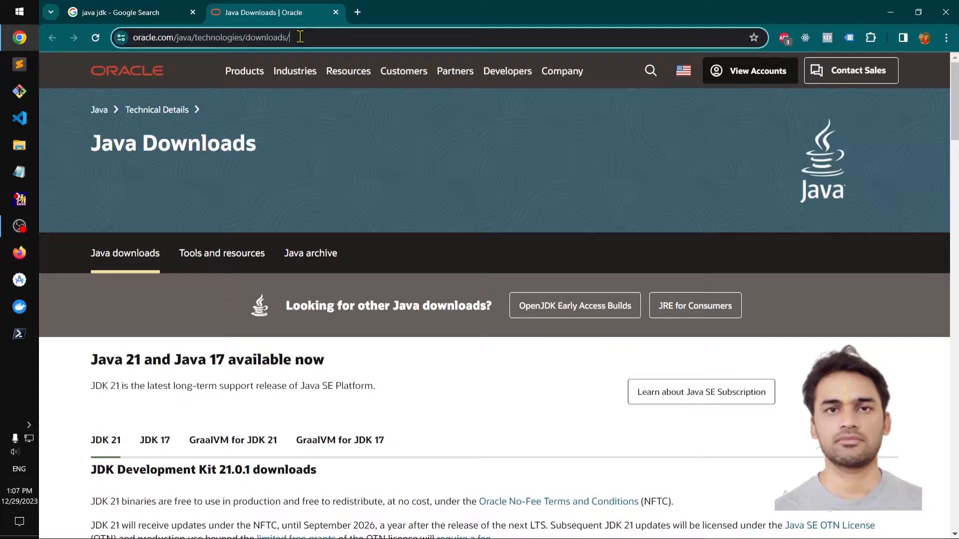
pyautogui.rightClick(241, 40)
pyautogui.click(293, 151)
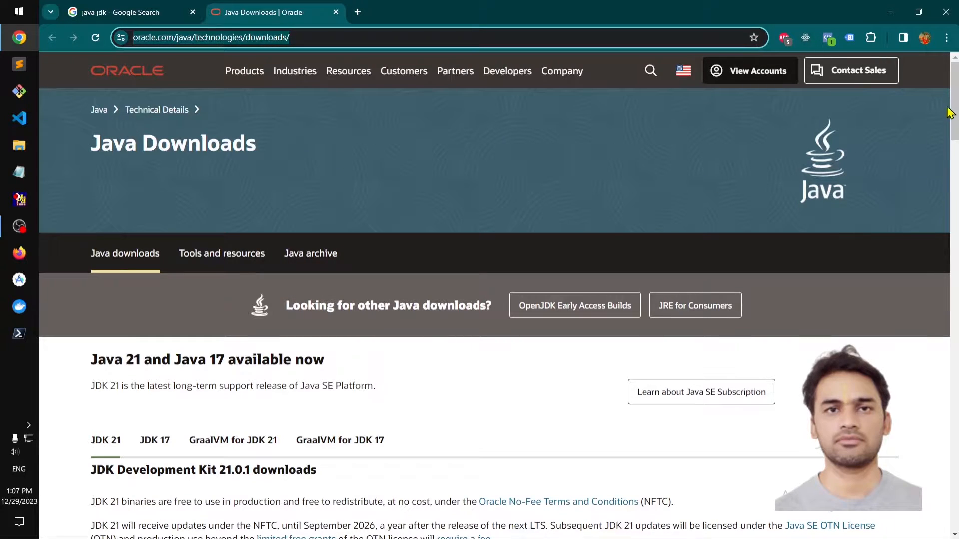
# Step: Review the JDK 21 downloads offered for Linux on the Java Downloads page
pyautogui.moveTo(953, 107); pyautogui.dragTo(953, 156)
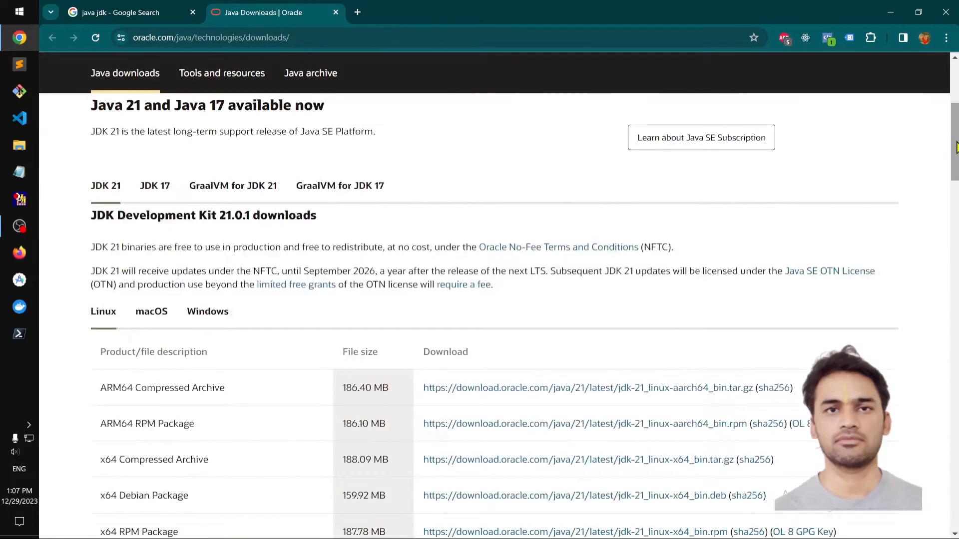
pyautogui.click(152, 186)
pyautogui.click(106, 187)
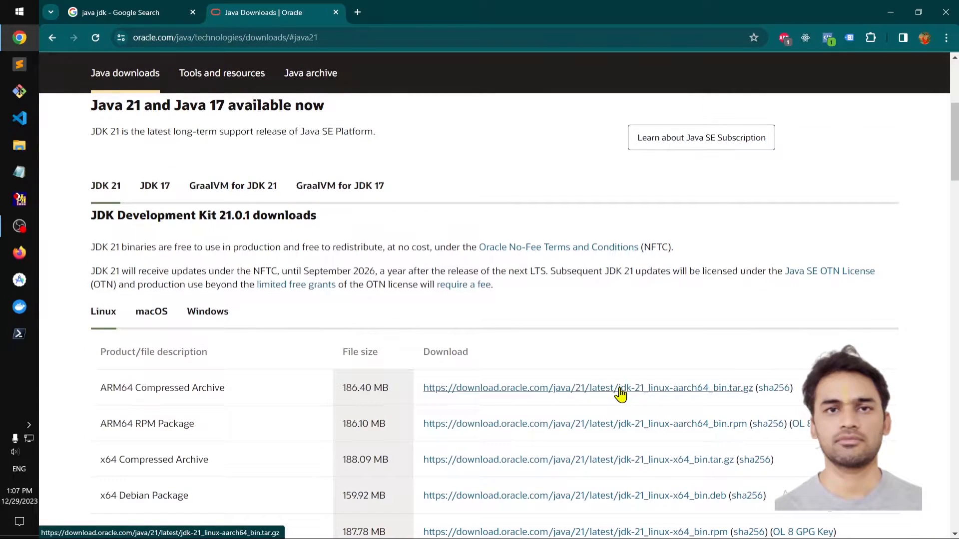
pyautogui.scroll(-4, 621, 395)
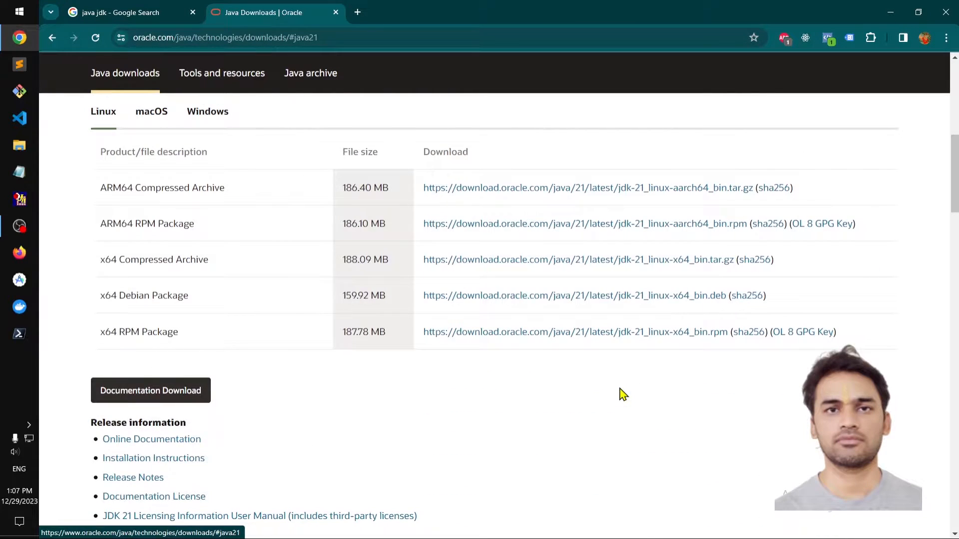
pyautogui.scroll(4, 620, 394)
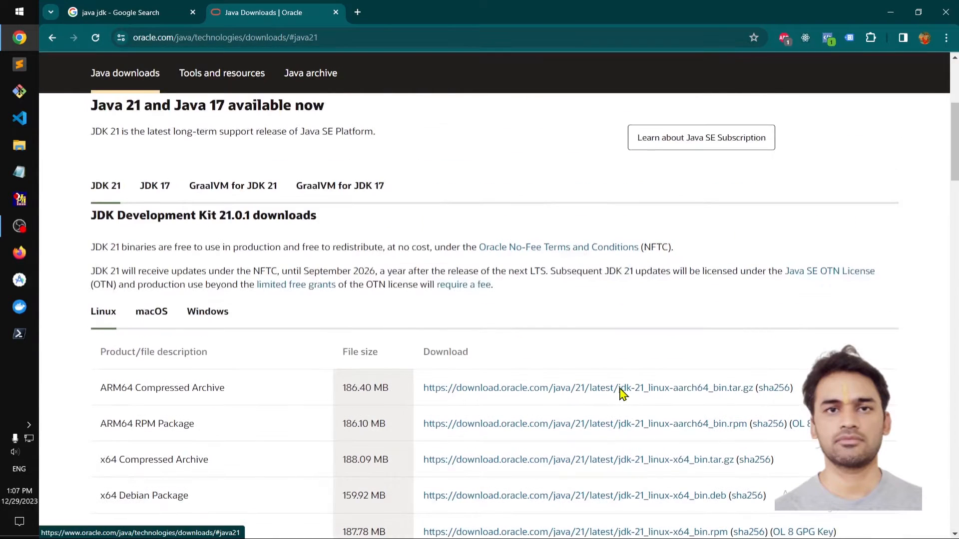
# Step: Examine the JDK 17 downloads for Windows, including the x64 Installer and x64 MSI Installer entries
pyautogui.click(164, 191)
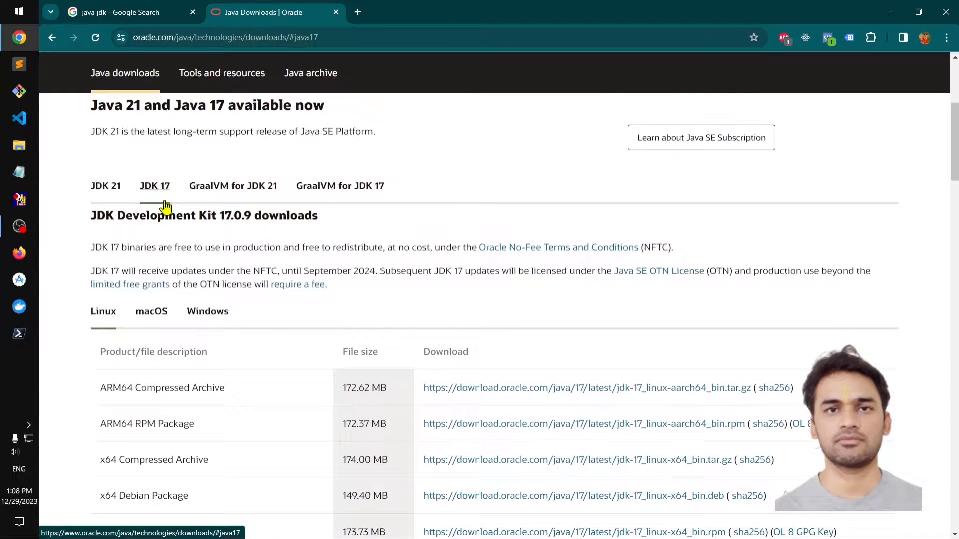
pyautogui.click(212, 322)
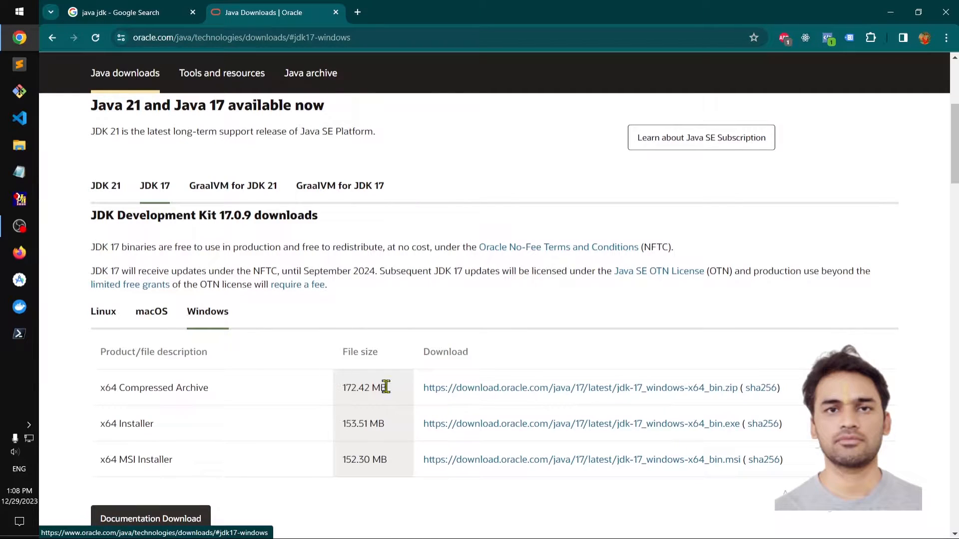
pyautogui.moveTo(128, 424); pyautogui.dragTo(178, 430)
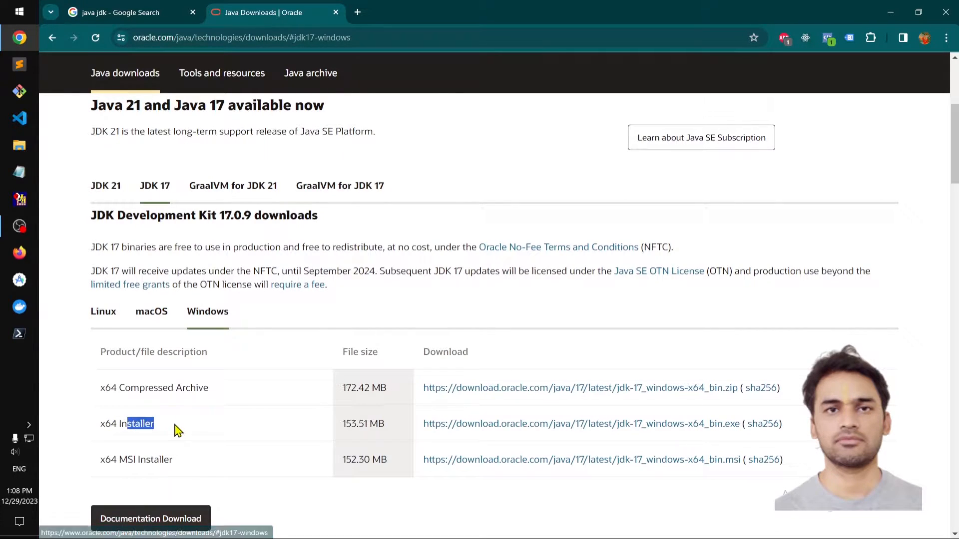
pyautogui.moveTo(111, 461); pyautogui.dragTo(217, 460)
pyautogui.click(217, 460)
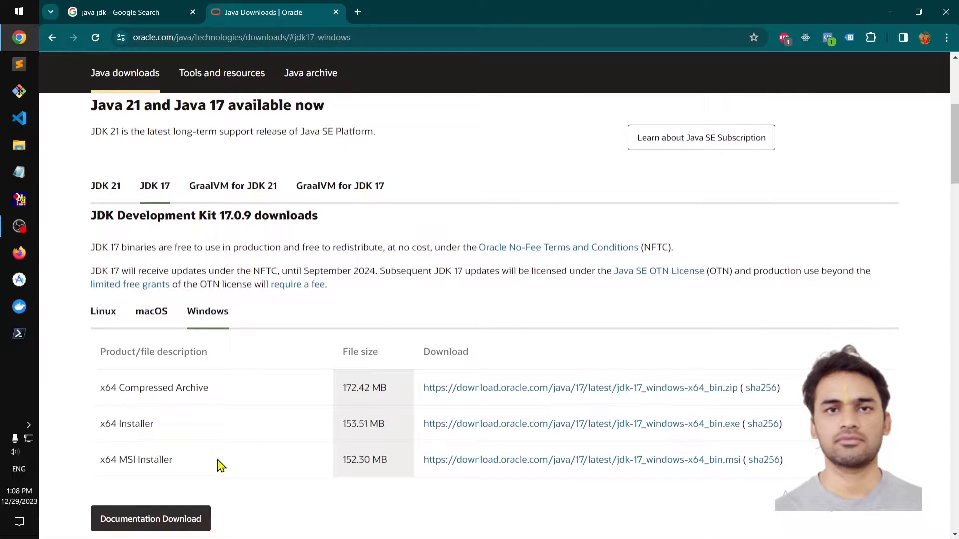
# Step: Download the JDK 21 x64 Installer for Windows, jdk-21_windows-x64_bin.exe
pyautogui.click(107, 188)
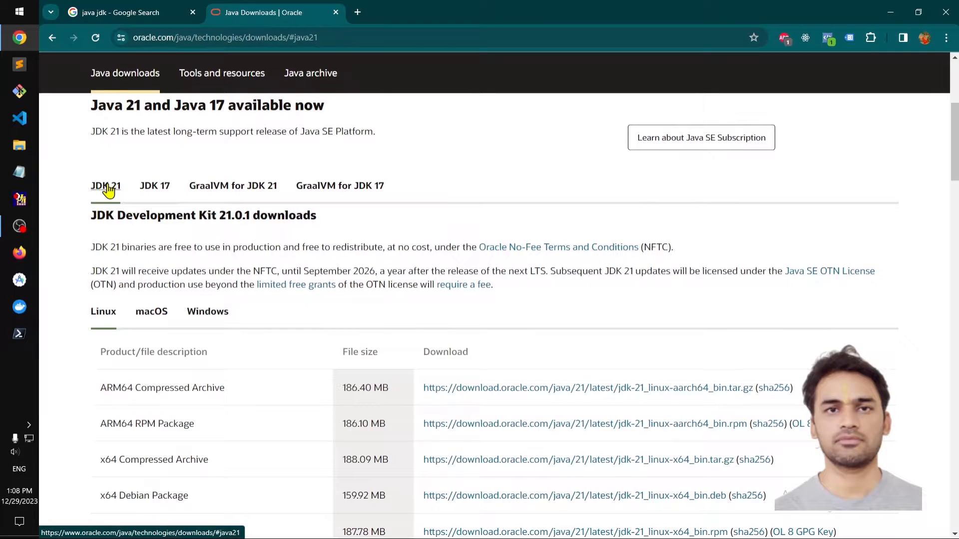
pyautogui.click(215, 316)
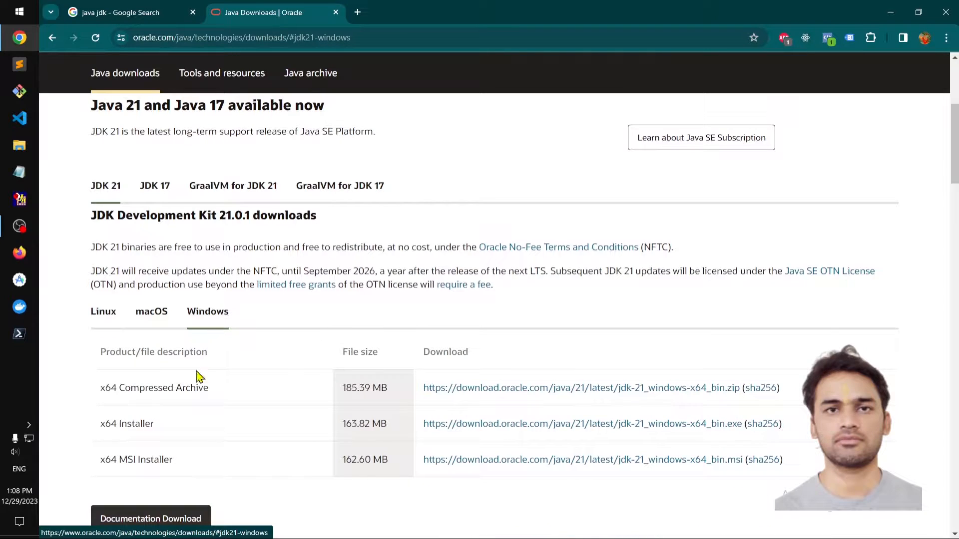
pyautogui.moveTo(99, 424); pyautogui.dragTo(172, 430)
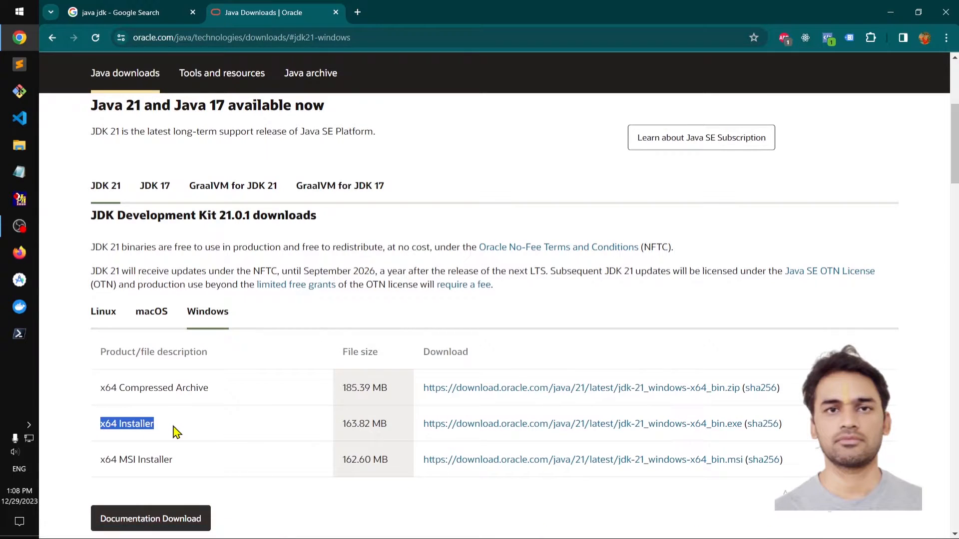
pyautogui.click(244, 432)
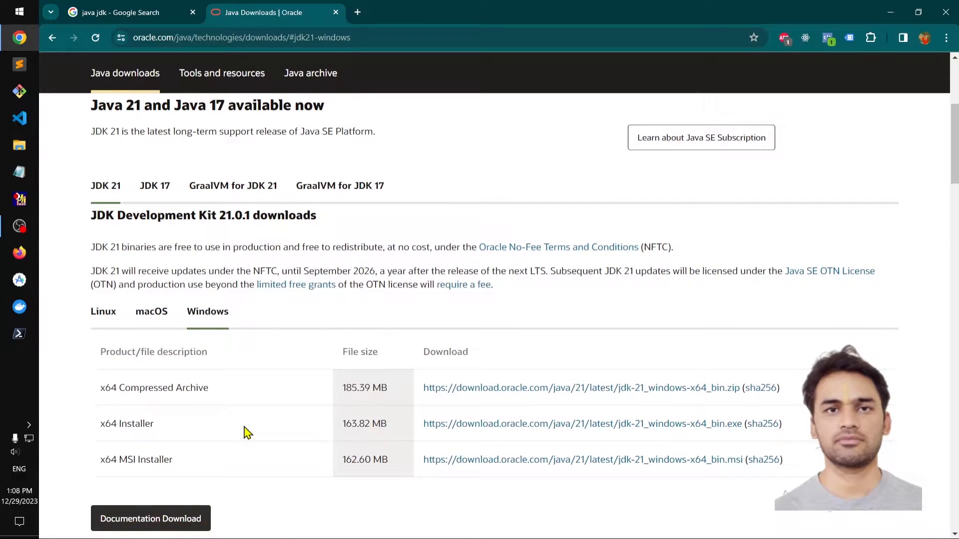
pyautogui.click(559, 429)
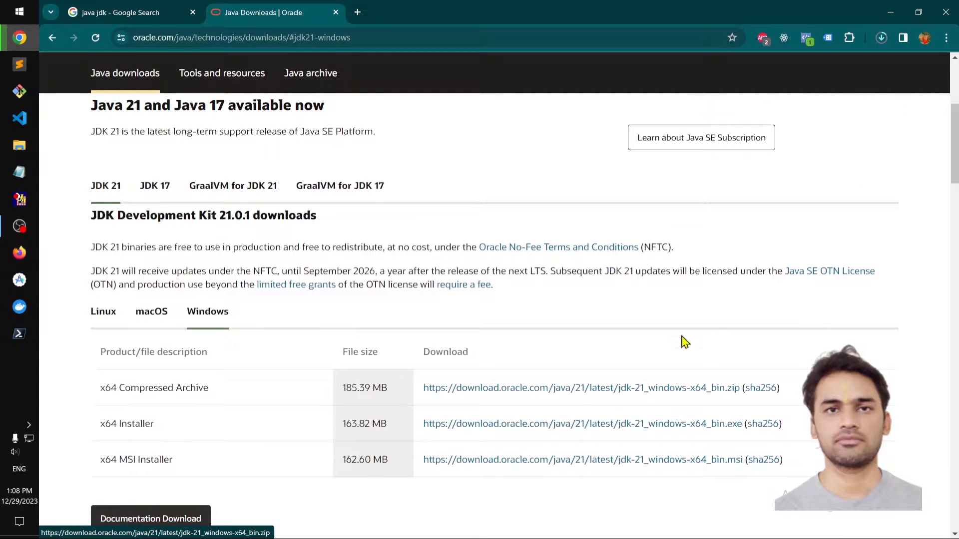
# Step: Open the OpenJDK Early Access Builds page in a new tab and view it
pyautogui.scroll(5, 325, 269)
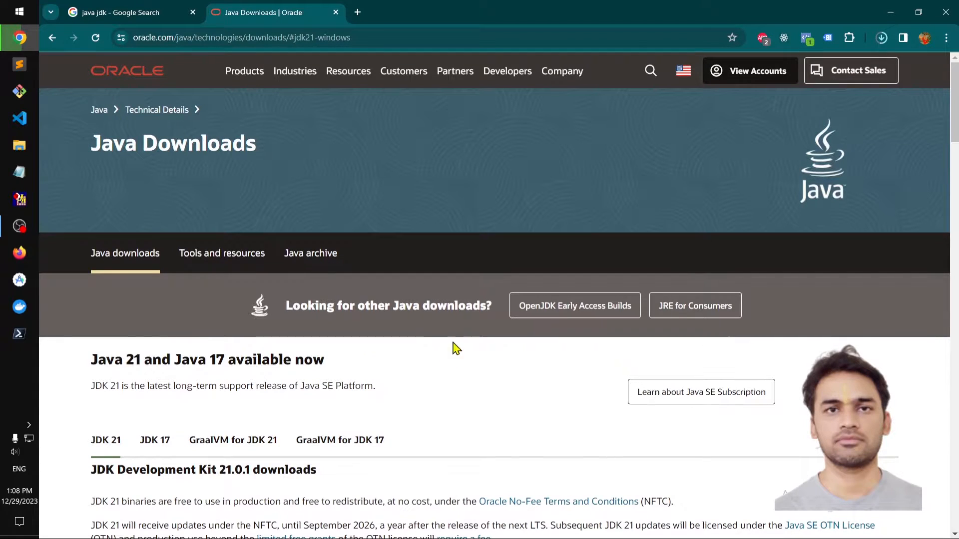
pyautogui.rightClick(595, 311)
pyautogui.click(619, 322)
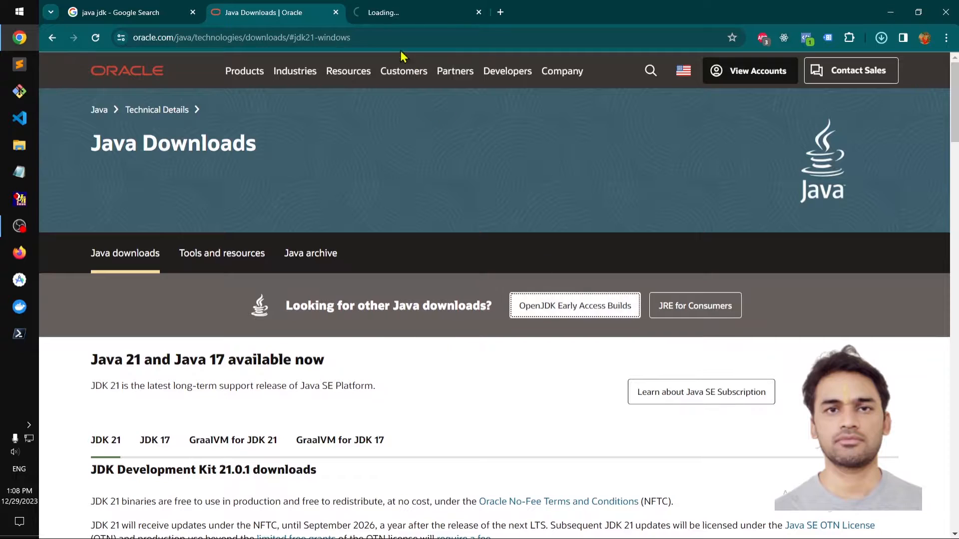
pyautogui.click(387, 12)
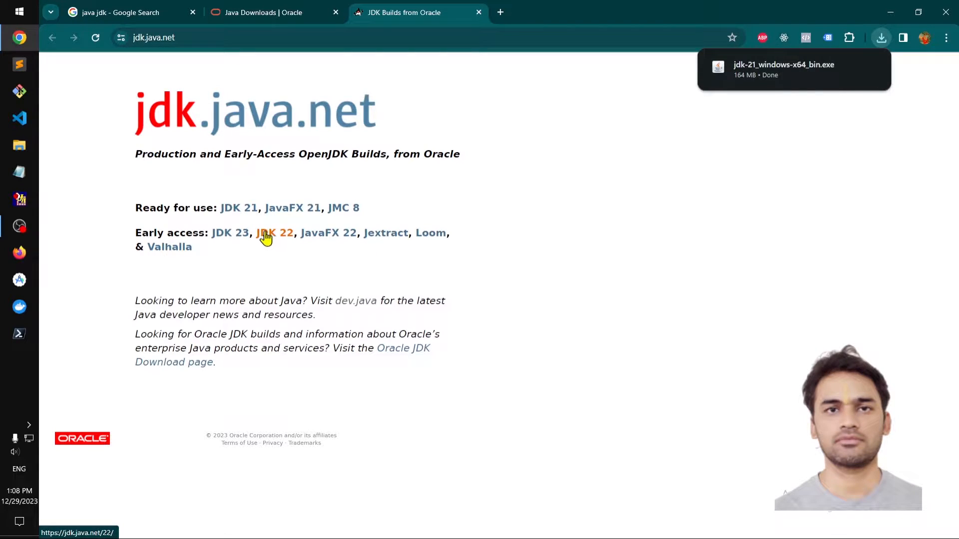
# Step: Return to the Java Downloads page and launch the downloaded jdk-21_windows-x64_bin.exe installer
pyautogui.moveTo(807, 76)
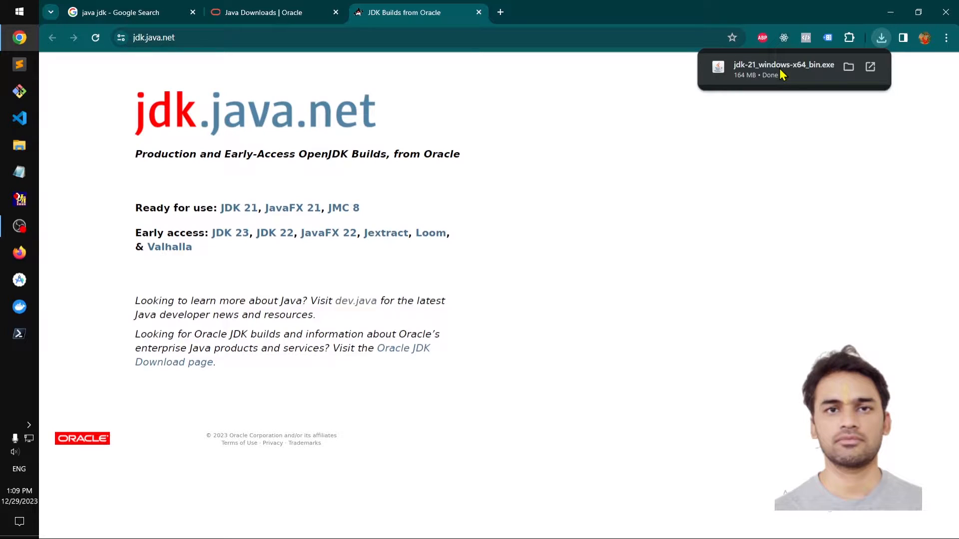
pyautogui.click(782, 74)
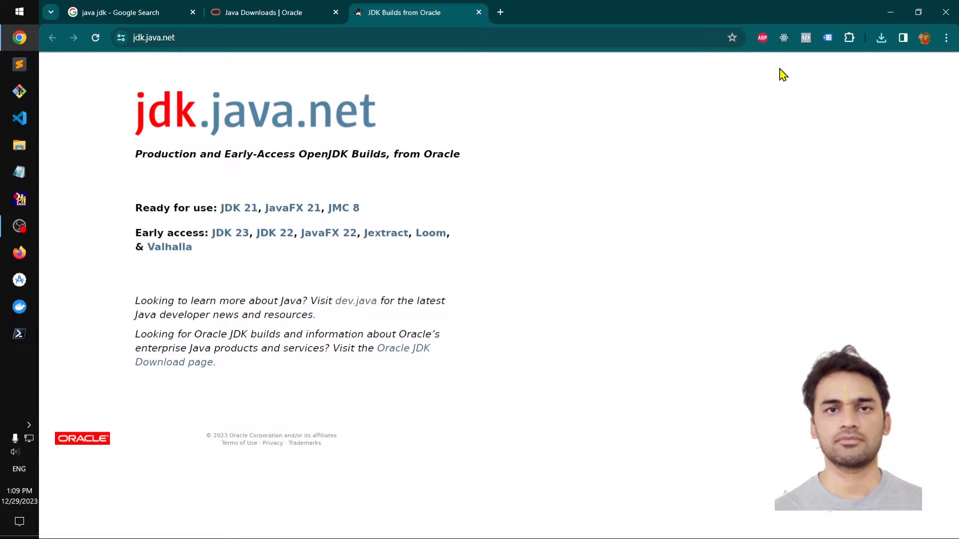
pyautogui.click(253, 14)
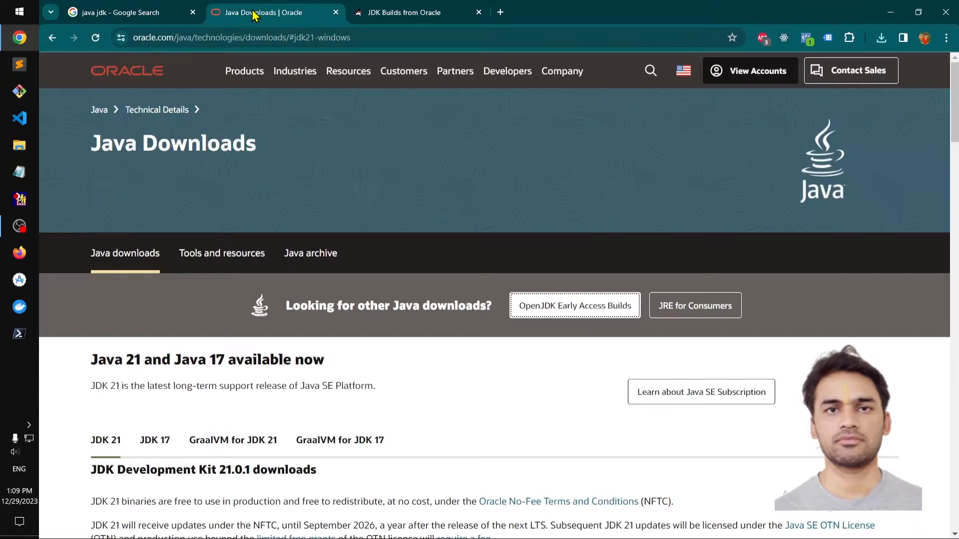
pyautogui.click(881, 41)
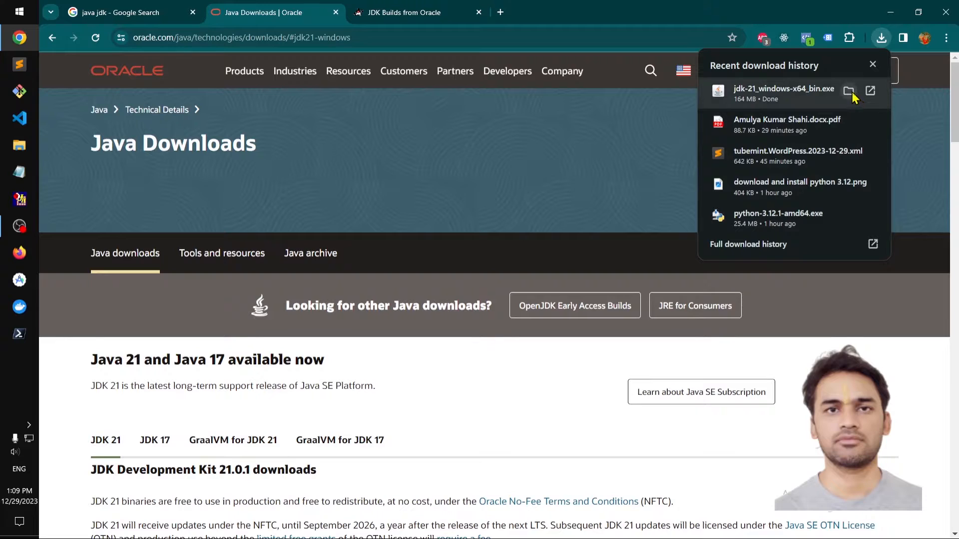
pyautogui.click(850, 92)
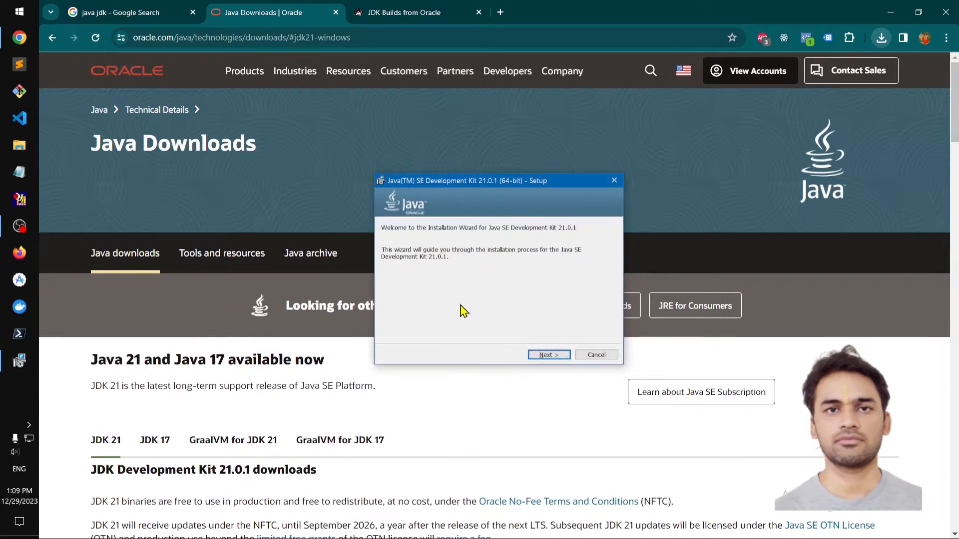
# Step: Start installing Java SE Development Kit 21.0.1 in the default folder C:\Program Files\Java\jdk-21\
pyautogui.click(548, 355)
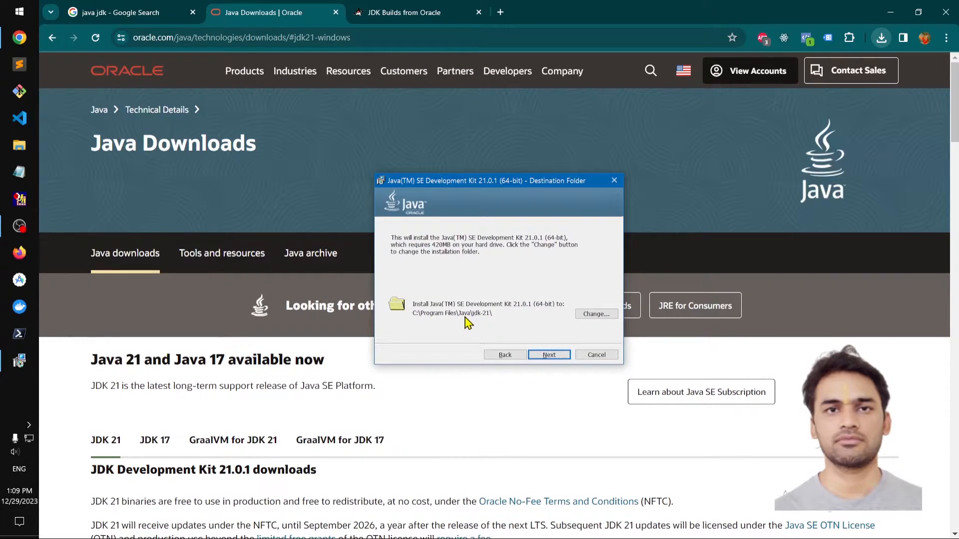
pyautogui.click(549, 355)
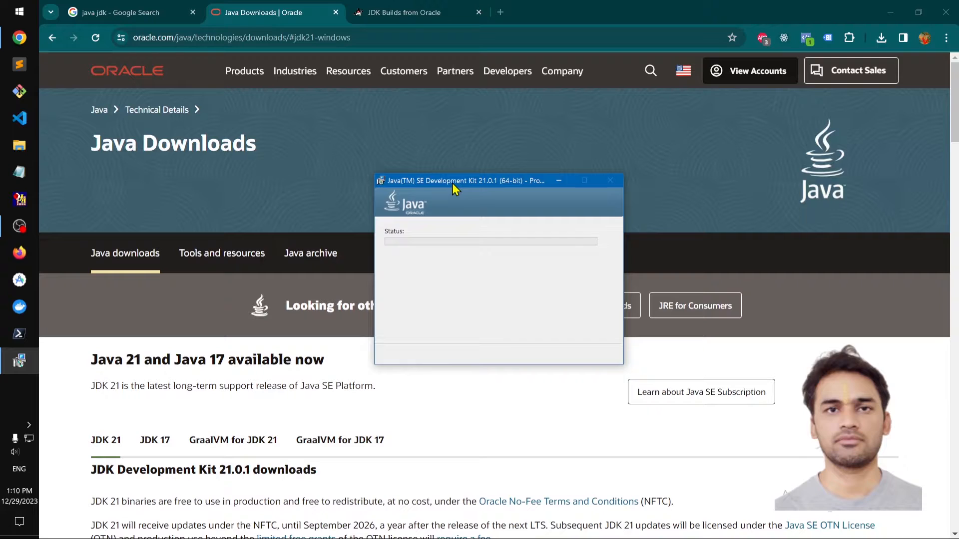
pyautogui.moveTo(452, 183); pyautogui.dragTo(412, 188)
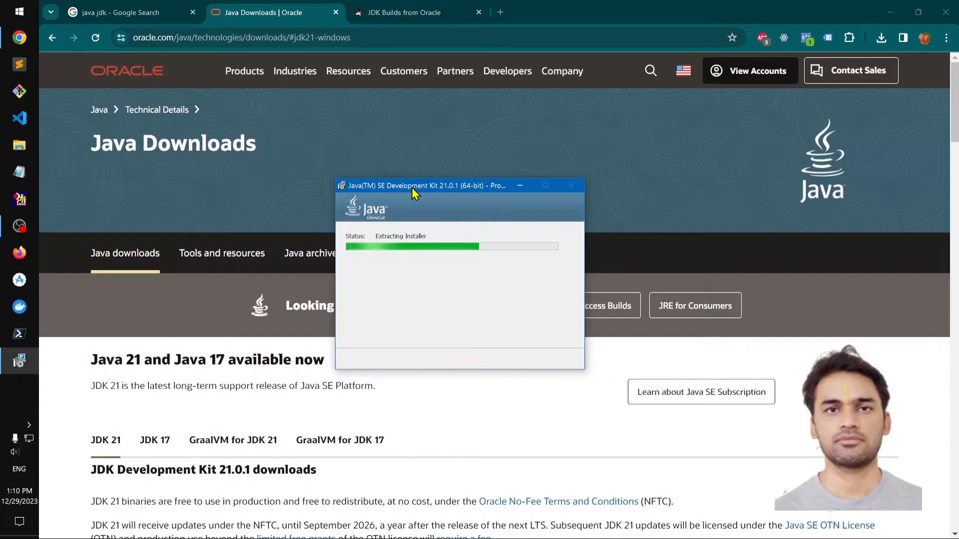
pyautogui.moveTo(412, 190); pyautogui.dragTo(459, 195)
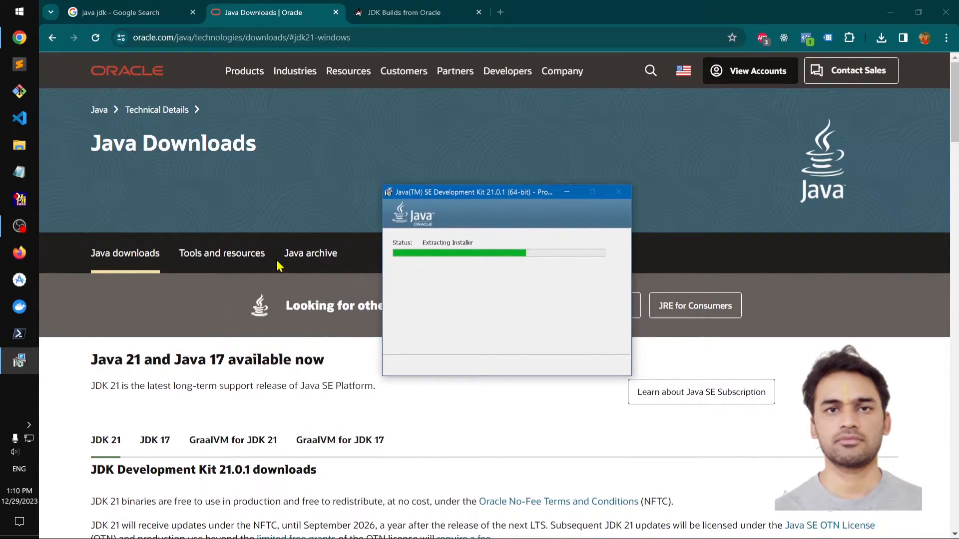
# Step: Open Oracle's Java Archive page and look through the list of previous Java SE downloads
pyautogui.click(301, 253)
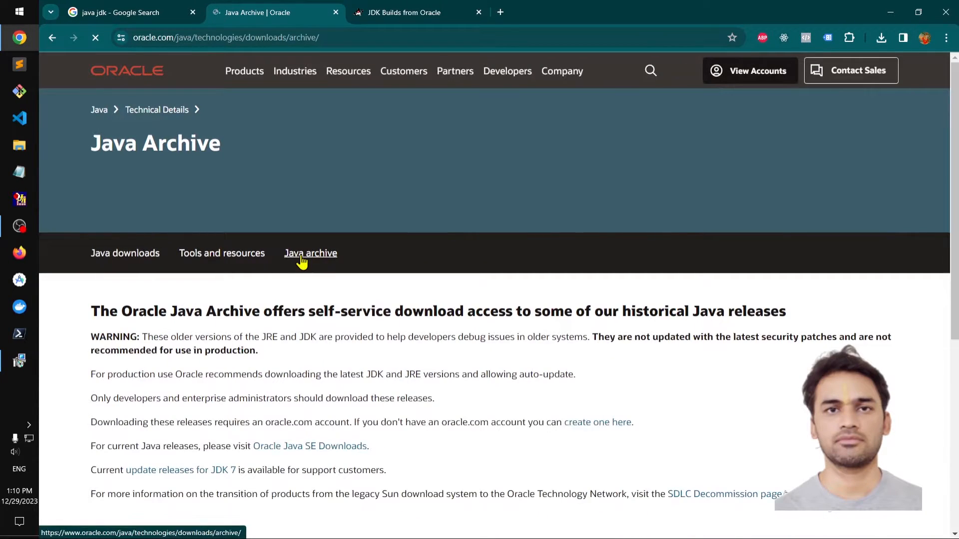
pyautogui.scroll(-8, 528, 436)
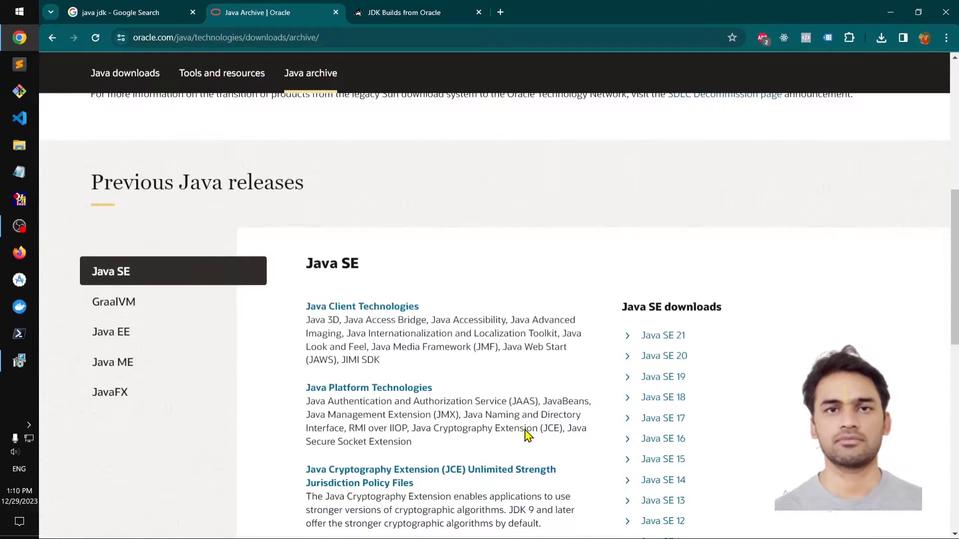
pyautogui.scroll(-4, 528, 436)
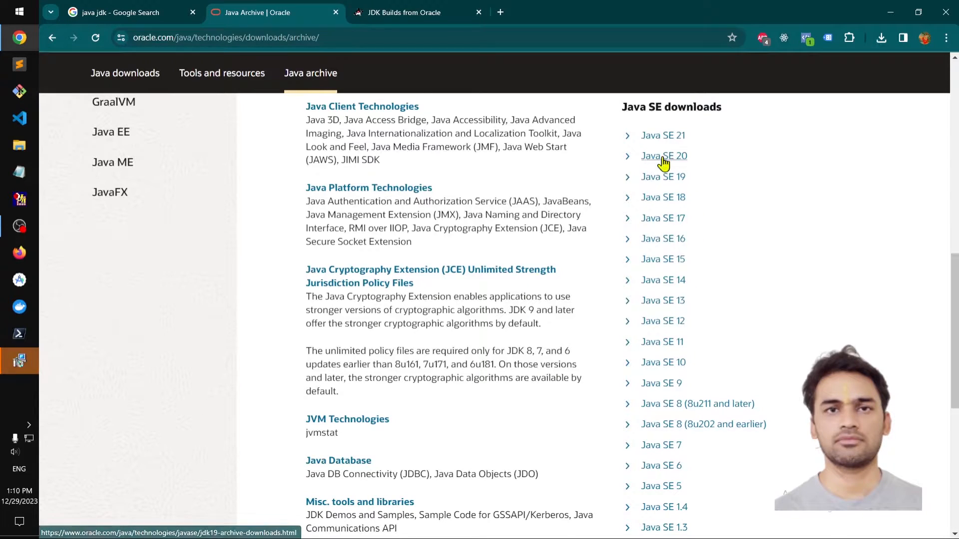
# Step: Return to the Java SE Development Kit 21.0.1 installer and close it to finish the installation
pyautogui.click(32, 368)
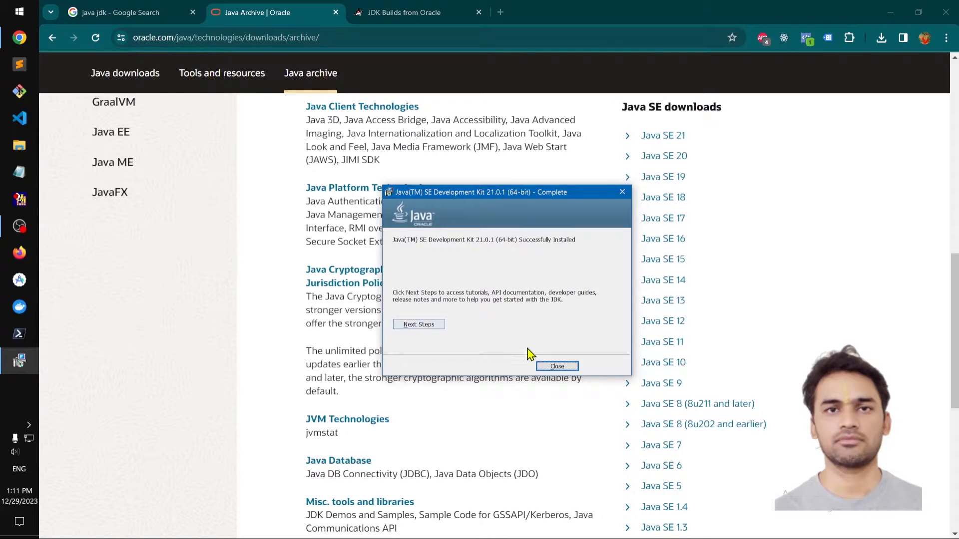
pyautogui.click(556, 366)
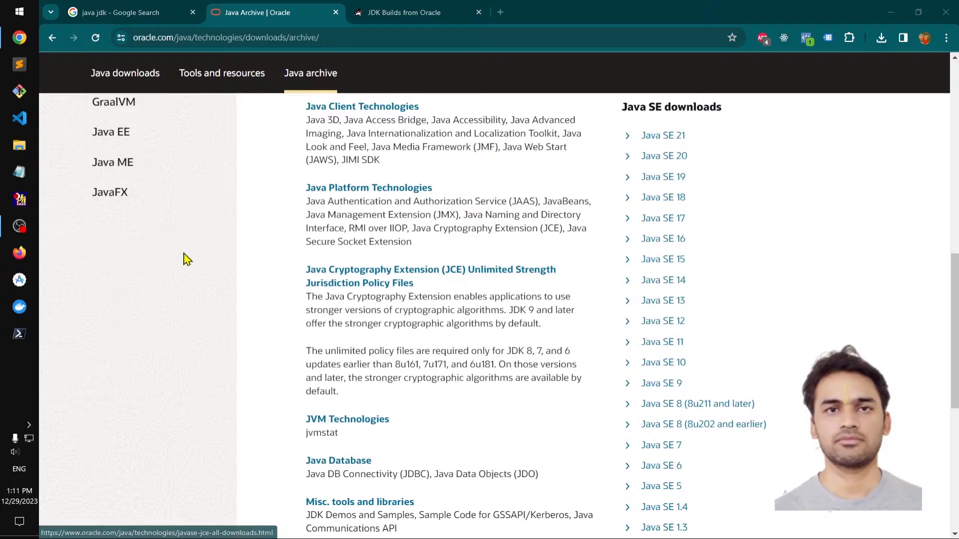
pyautogui.scroll(10, 252, 279)
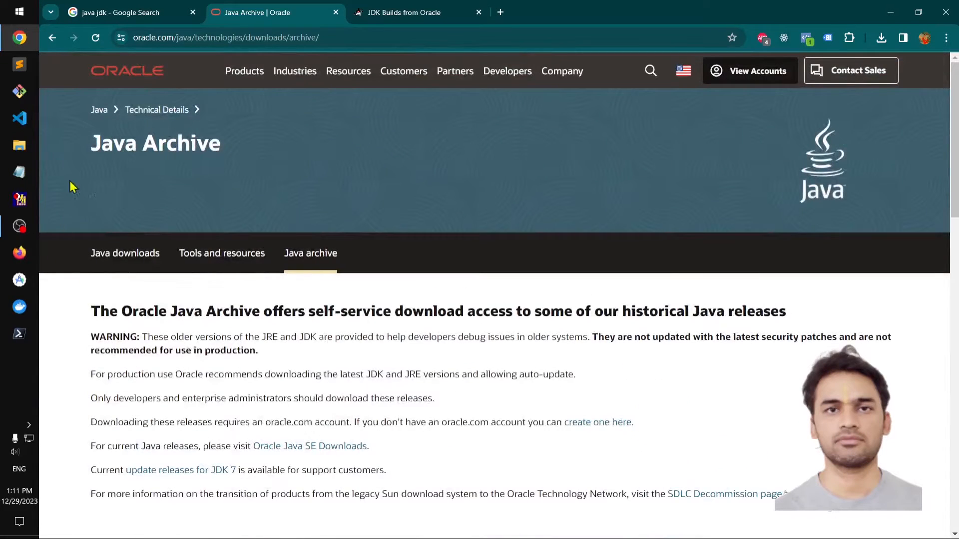
# Step: Open a Command Prompt window and move it to the middle of the screen
pyautogui.click(19, 12)
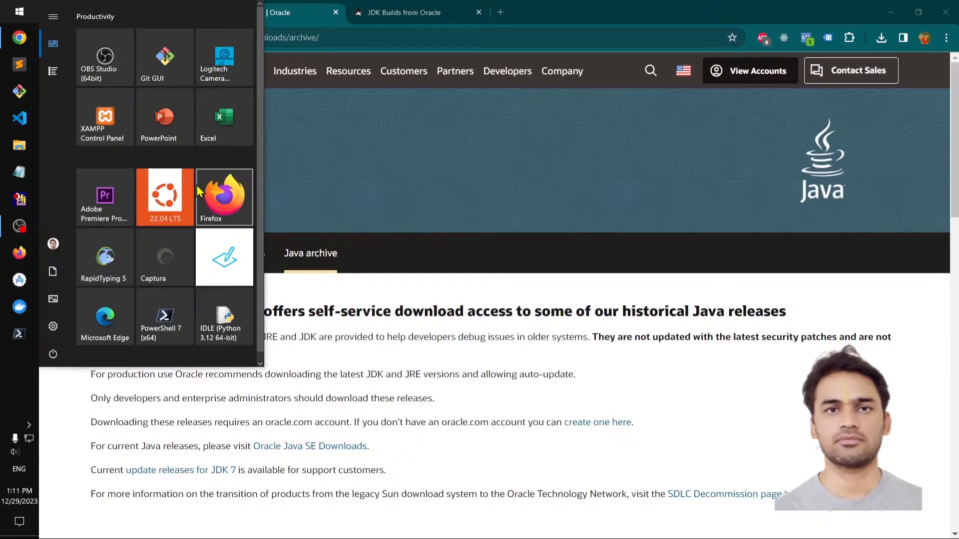
pyautogui.write('cmd')
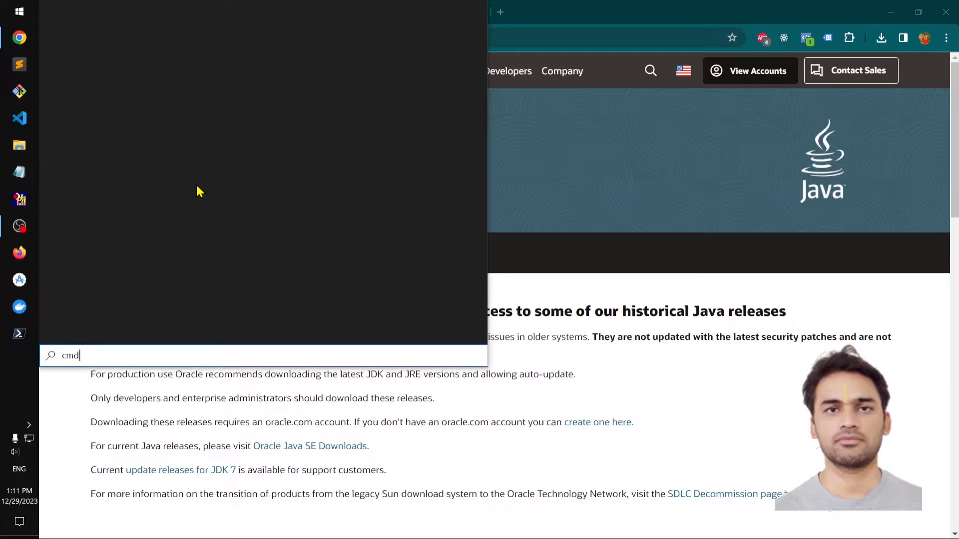
pyautogui.press('Return')
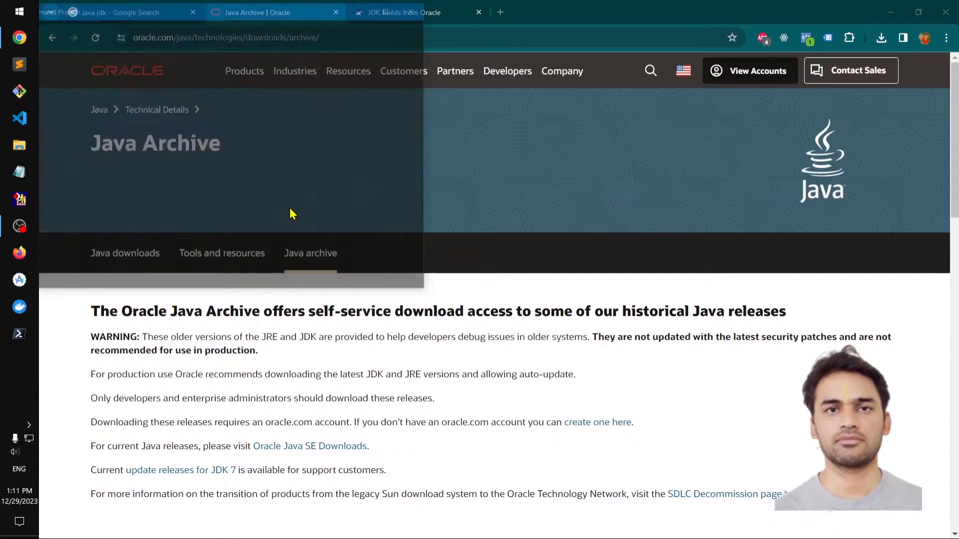
pyautogui.moveTo(200, 1); pyautogui.dragTo(400, 70)
pyautogui.moveTo(252, 80); pyautogui.dragTo(507, 233)
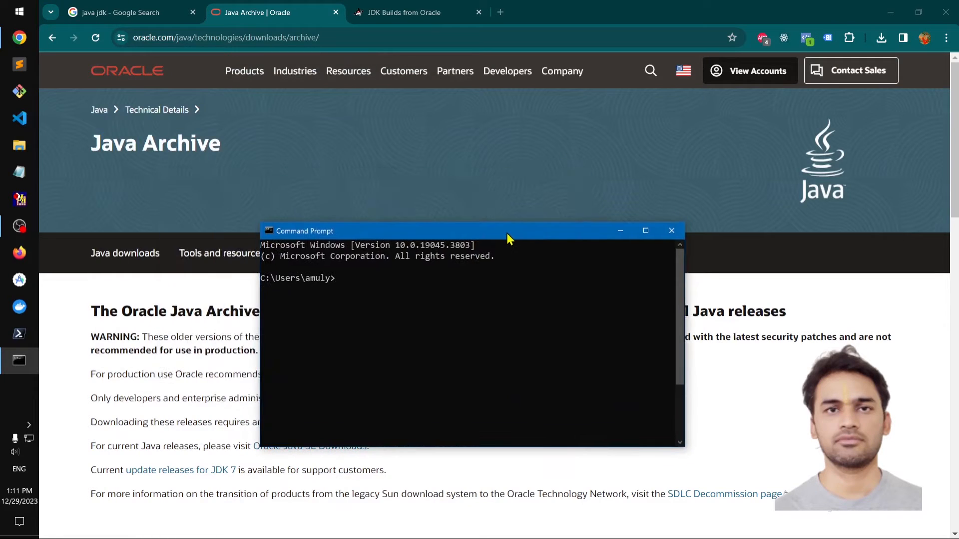
# Step: Check the installed Java runtime and compiler versions with java -version and javac -version
pyautogui.write('java -version')
pyautogui.press('Return')
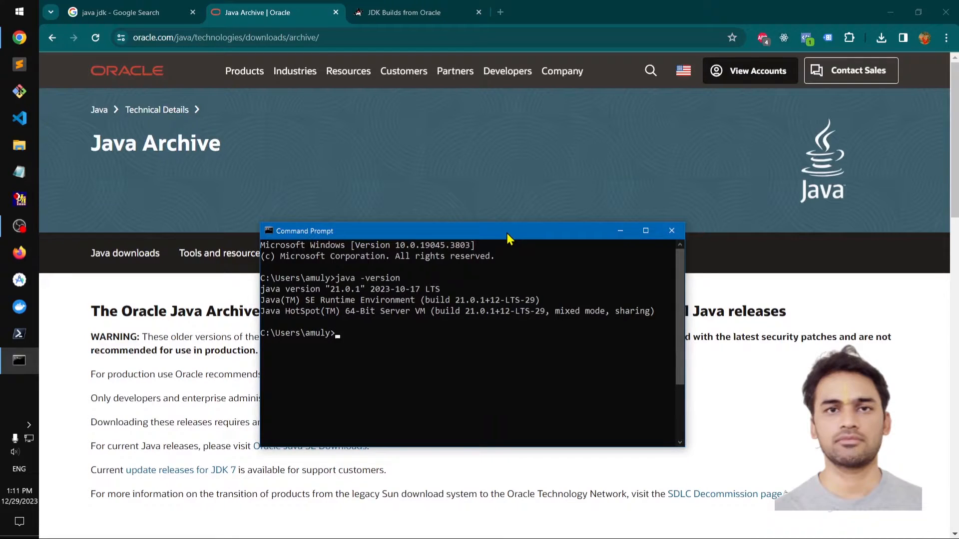
pyautogui.write('javac -v')
pyautogui.press('Return')
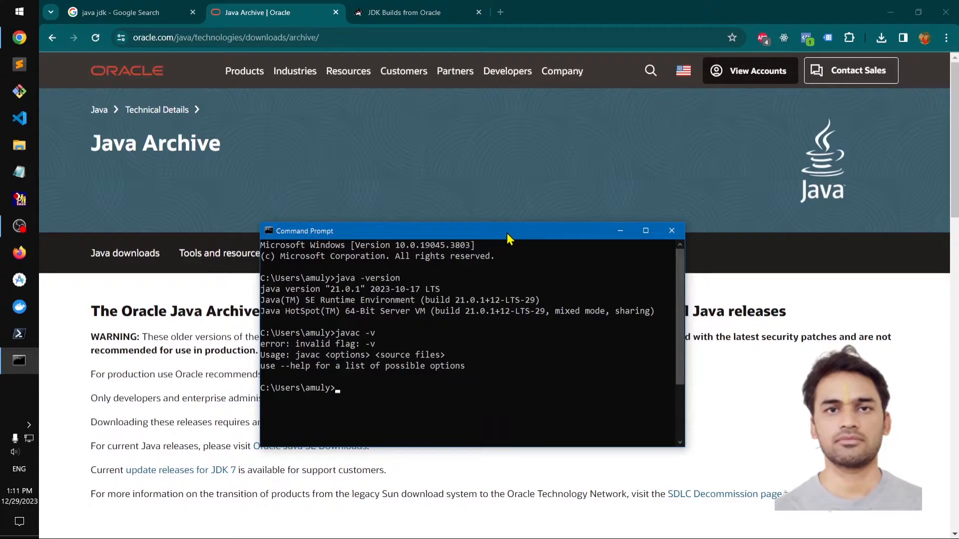
pyautogui.press('Up')
pyautogui.write('ersion')
pyautogui.press('Return')
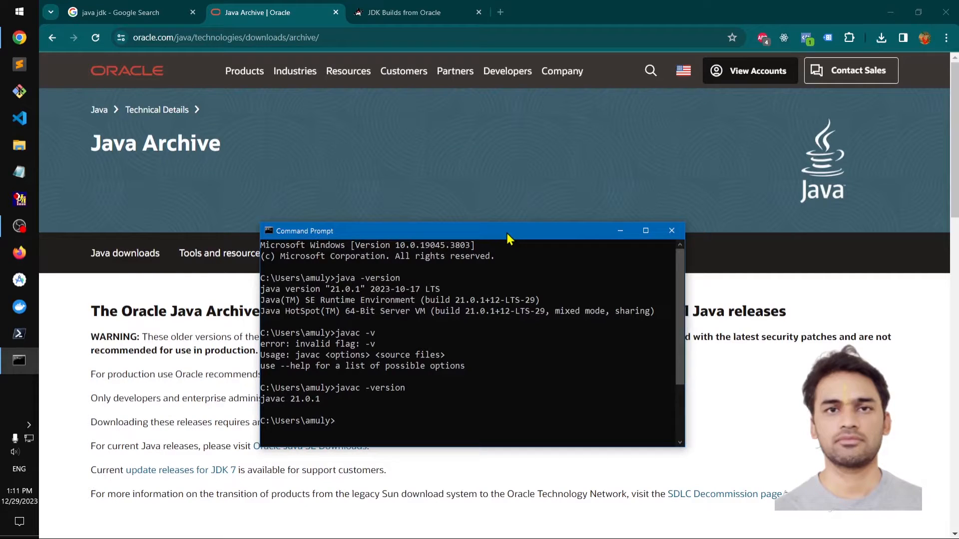
# Step: Run the java command without arguments, start jshell, and exit the shell to close the Command Prompt
pyautogui.write('java')
pyautogui.press('Return')
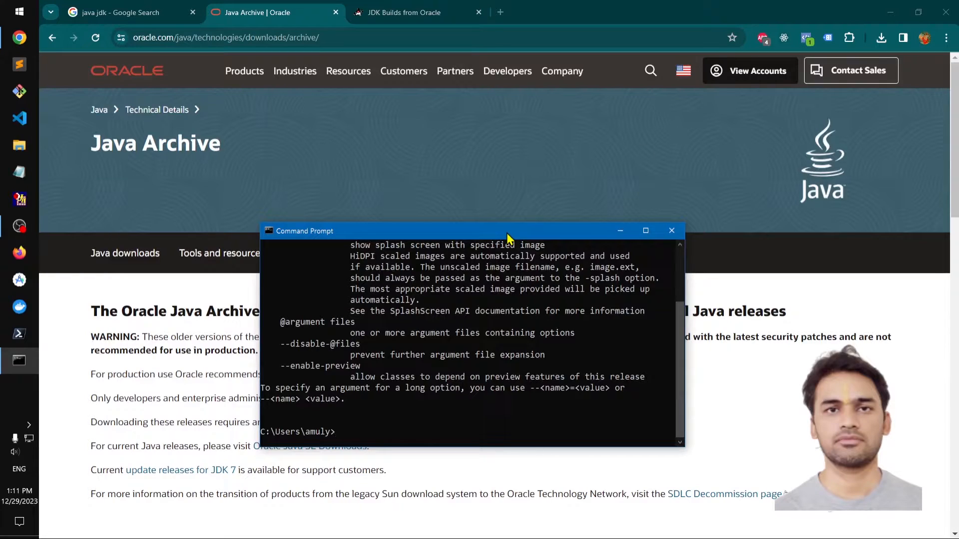
pyautogui.write('jshell')
pyautogui.press('Return')
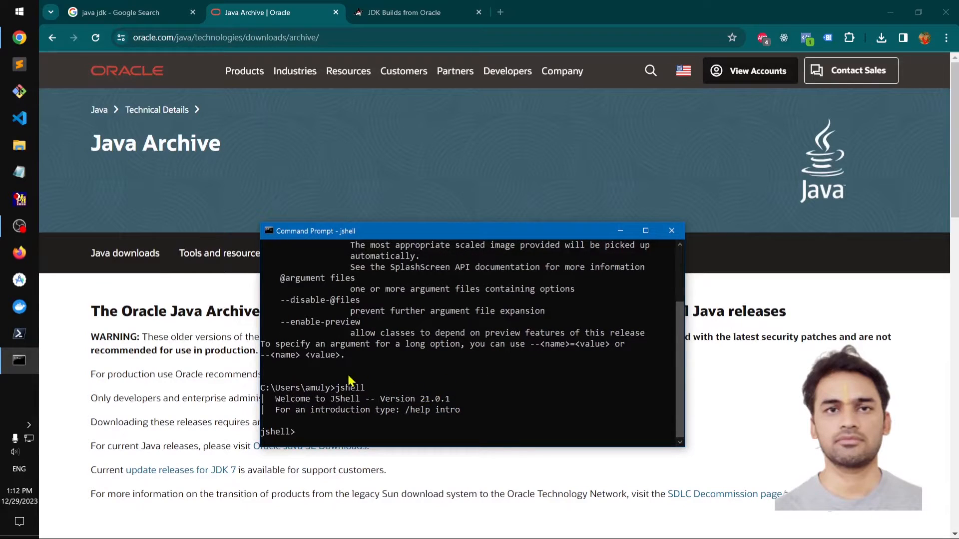
pyautogui.click(672, 231)
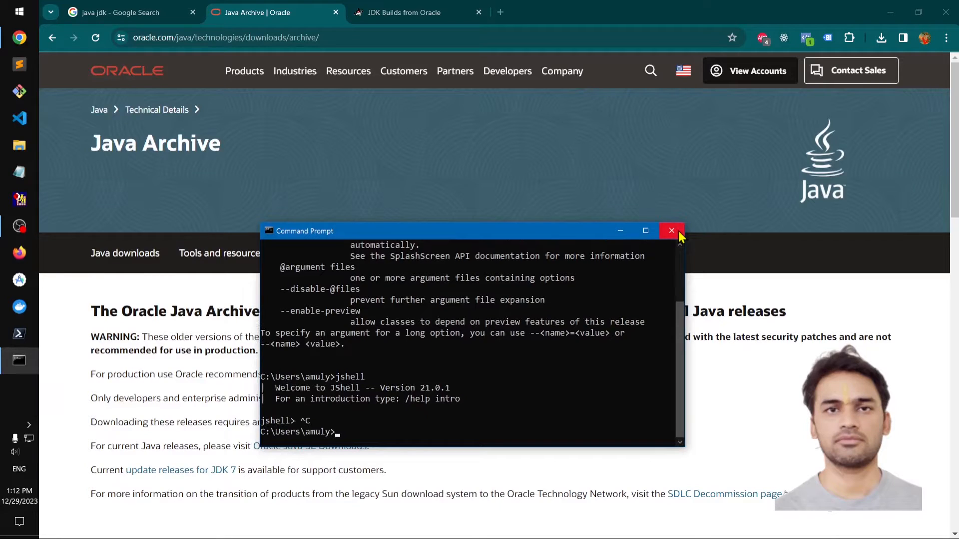
# Step: Switch to Sublime Text and open the codebox folder from the Desktop
pyautogui.click(14, 65)
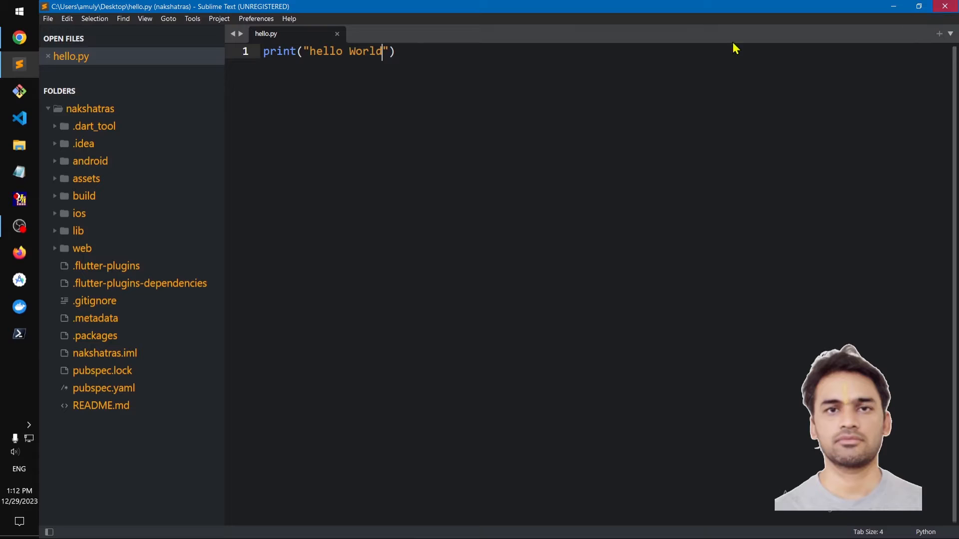
pyautogui.click(48, 20)
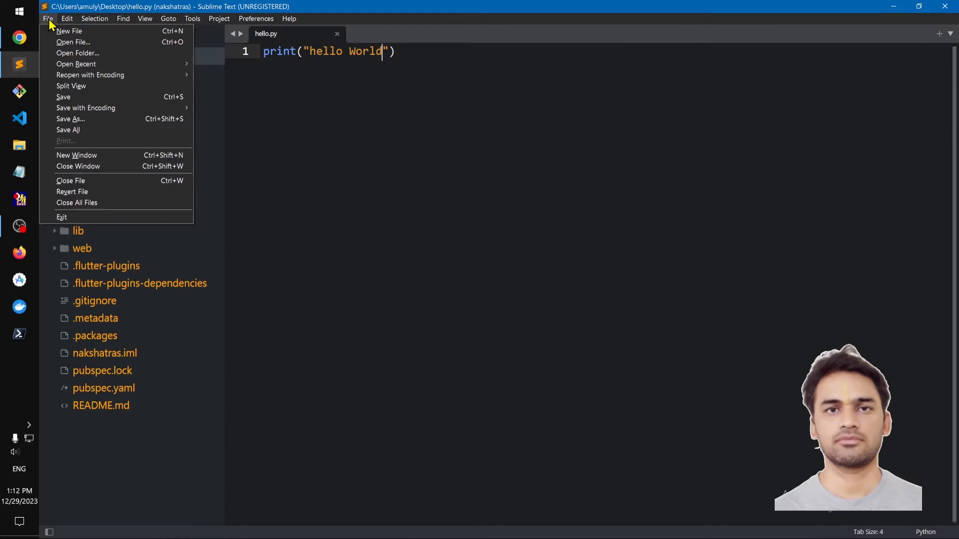
pyautogui.click(91, 55)
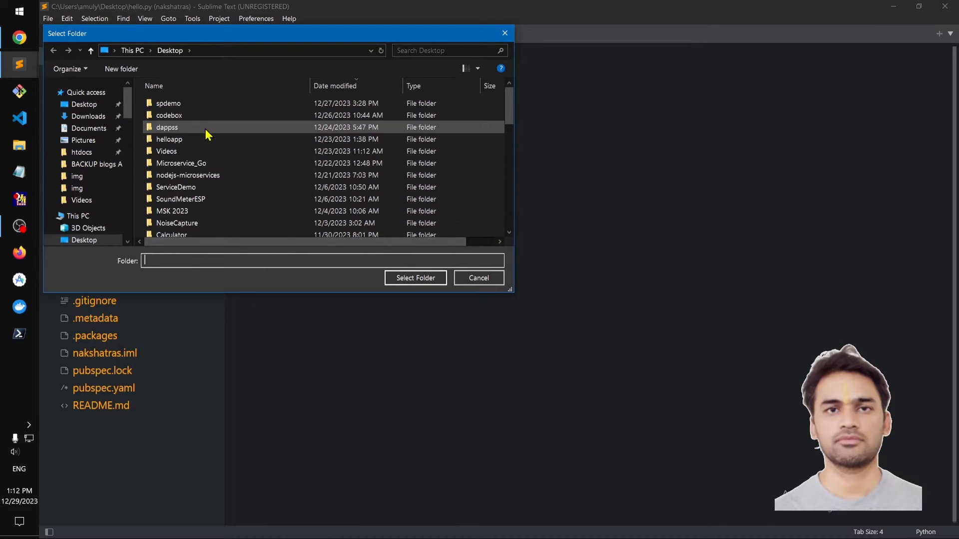
pyautogui.click(187, 116)
pyautogui.click(418, 281)
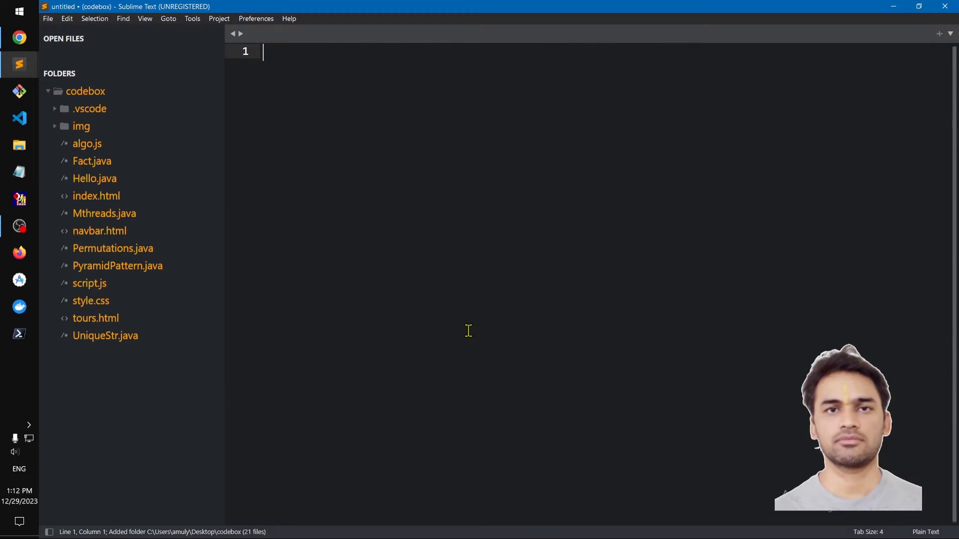
# Step: Open Hello.java from the codebox folder and review its code
pyautogui.click(65, 178)
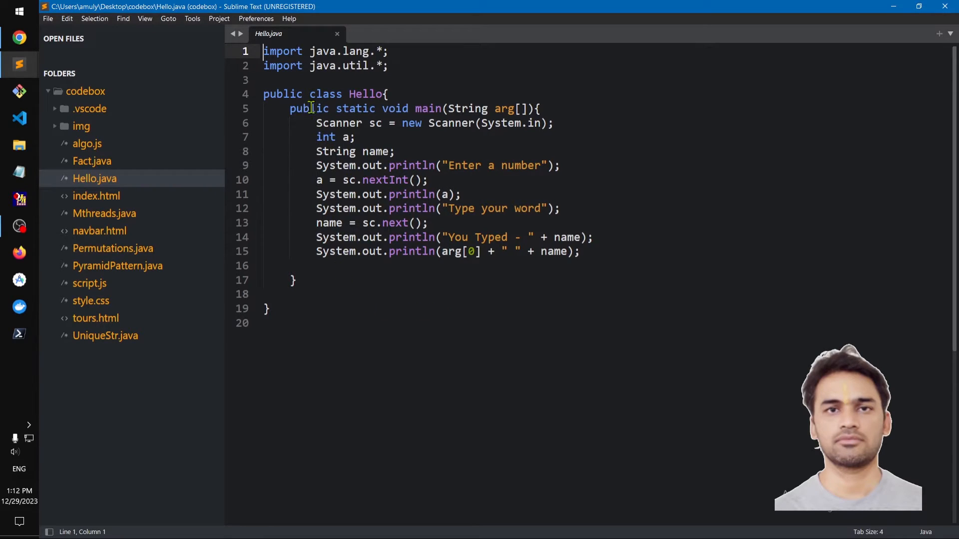
pyautogui.click(475, 309)
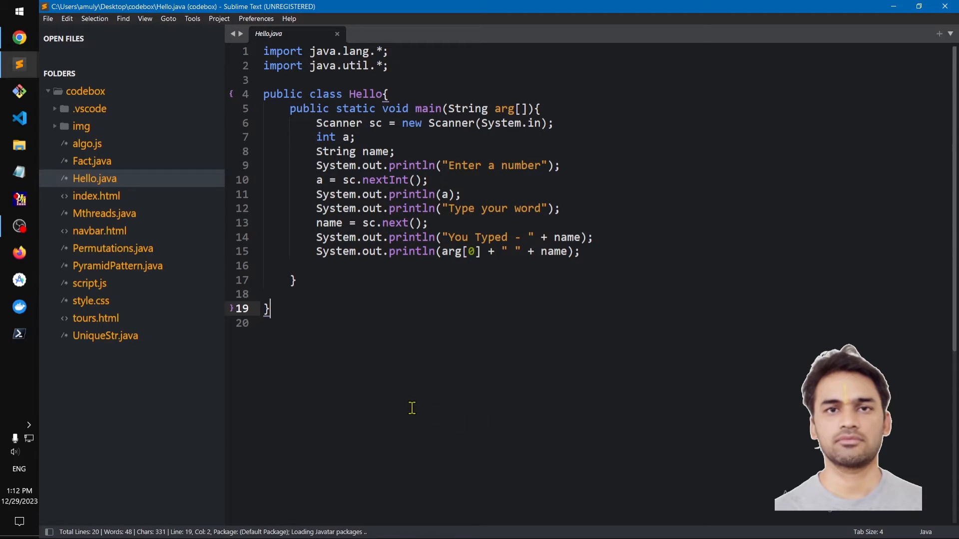
pyautogui.click(379, 396)
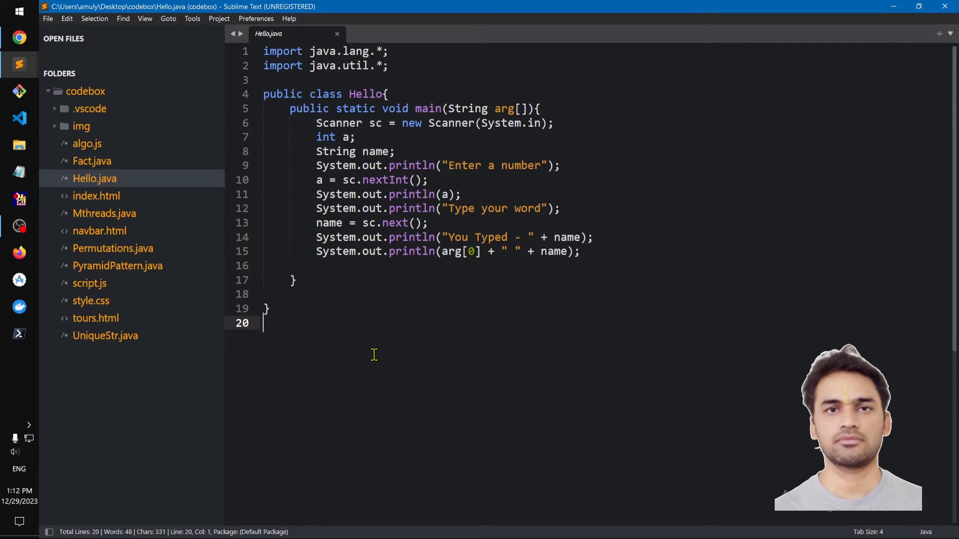
pyautogui.moveTo(436, 209); pyautogui.dragTo(561, 276)
pyautogui.click(418, 347)
# Step: Open the editor's terminal in the codebox folder and run the program with java Hello
pyautogui.hotkey('ctrl', 'b')
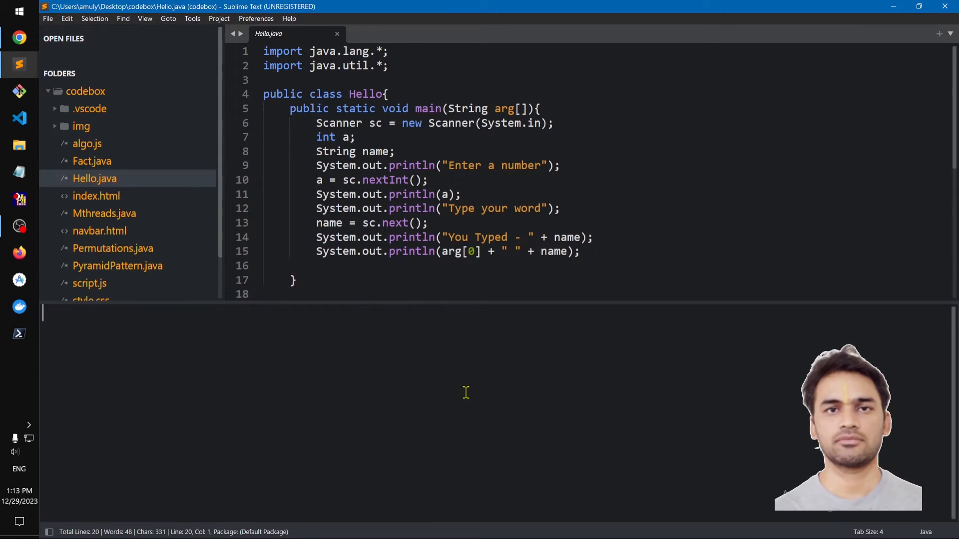
pyautogui.hotkey('alt', '`')
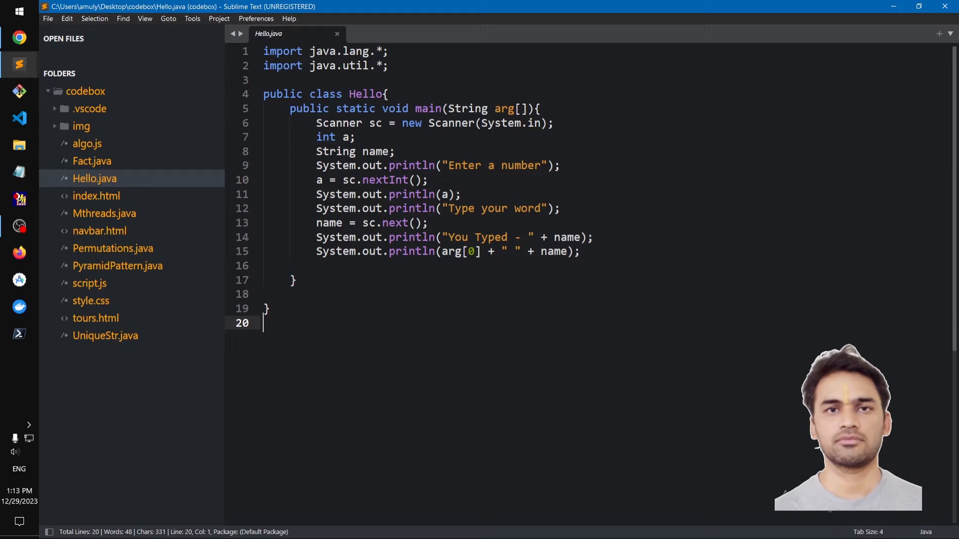
pyautogui.hotkey('alt', '`')
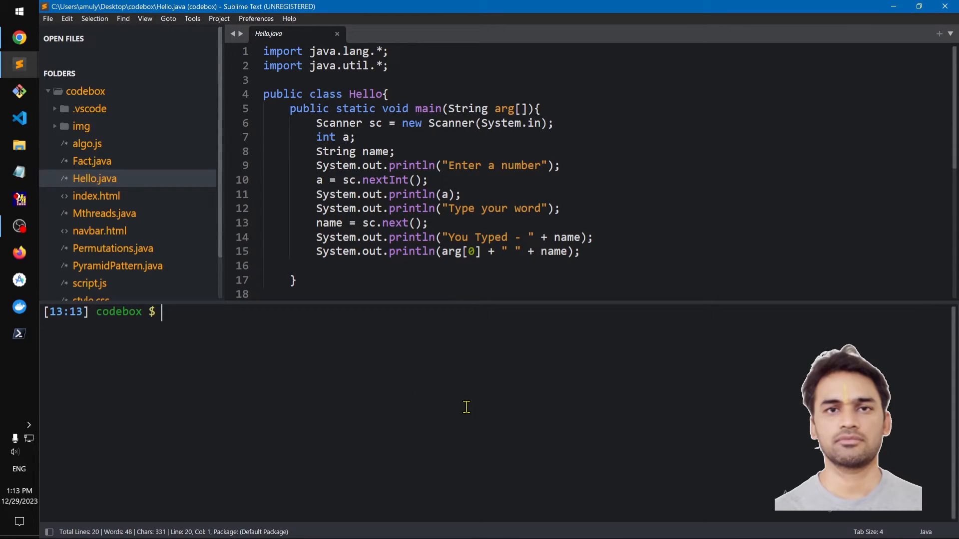
pyautogui.write('java Hello.')
pyautogui.press('BackSpace')
pyautogui.press('Return')
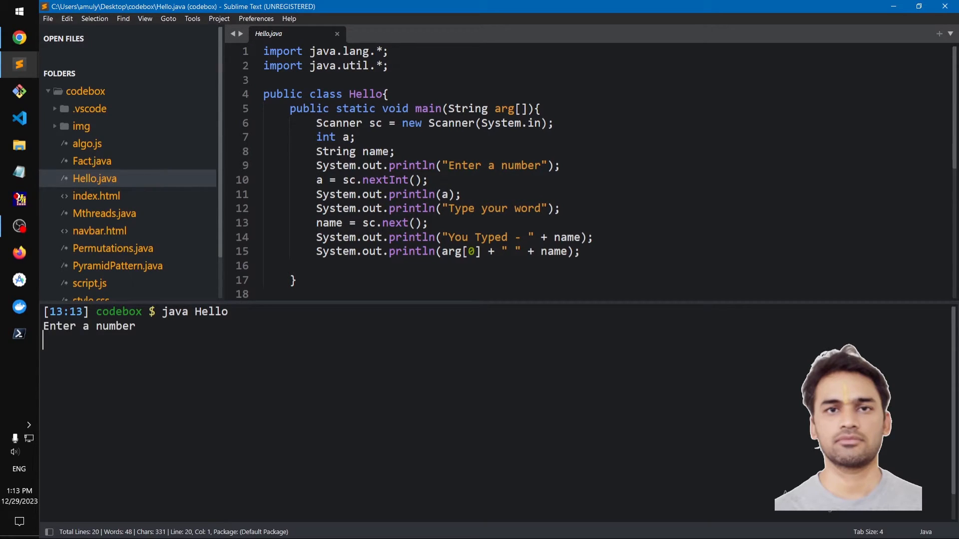
# Step: Answer the running Hello program with the number 1234 and a first name as the word
pyautogui.write('1234')
pyautogui.press('Return')
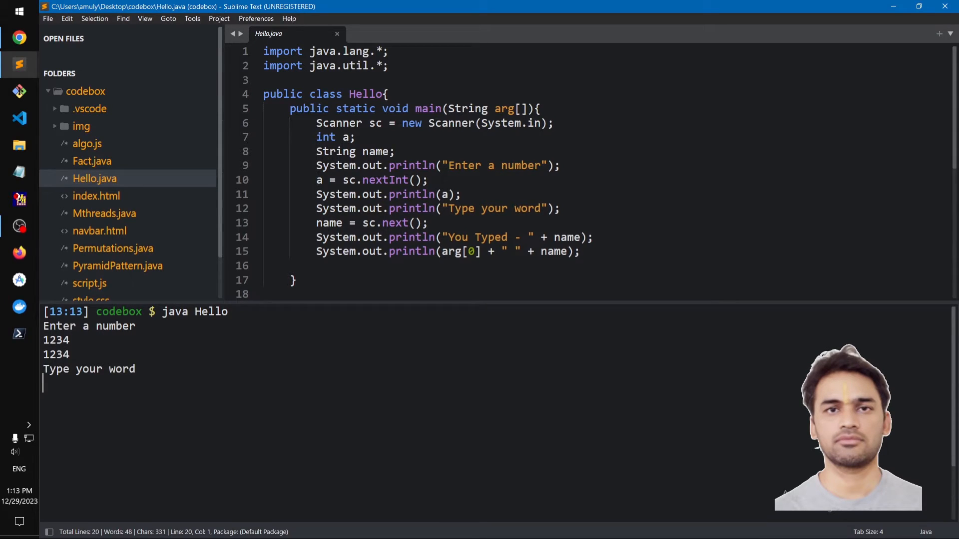
pyautogui.write('Amulya')
pyautogui.press('Return')
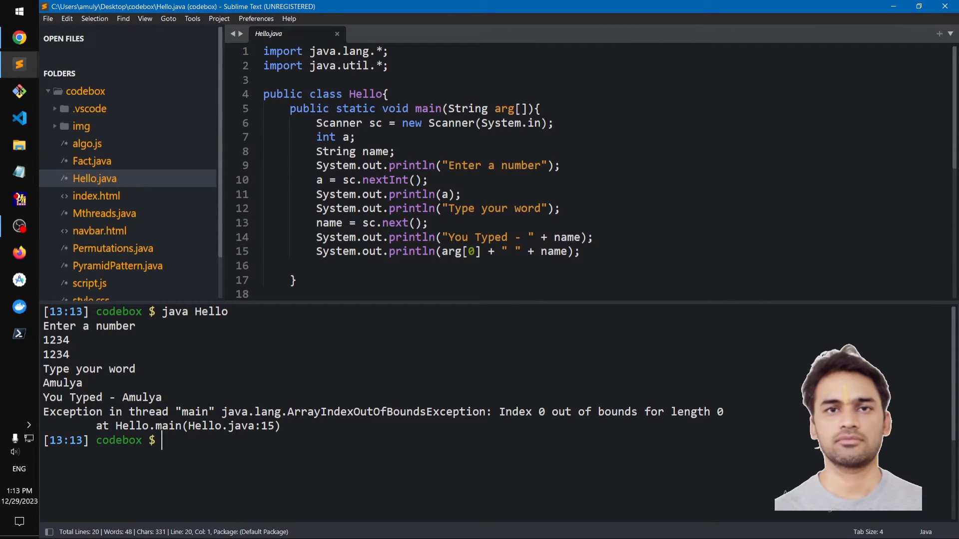
# Step: Clear the terminal and run the Hello program again with the argument TubeMint
pyautogui.press('Up')
pyautogui.write('TubeMint')
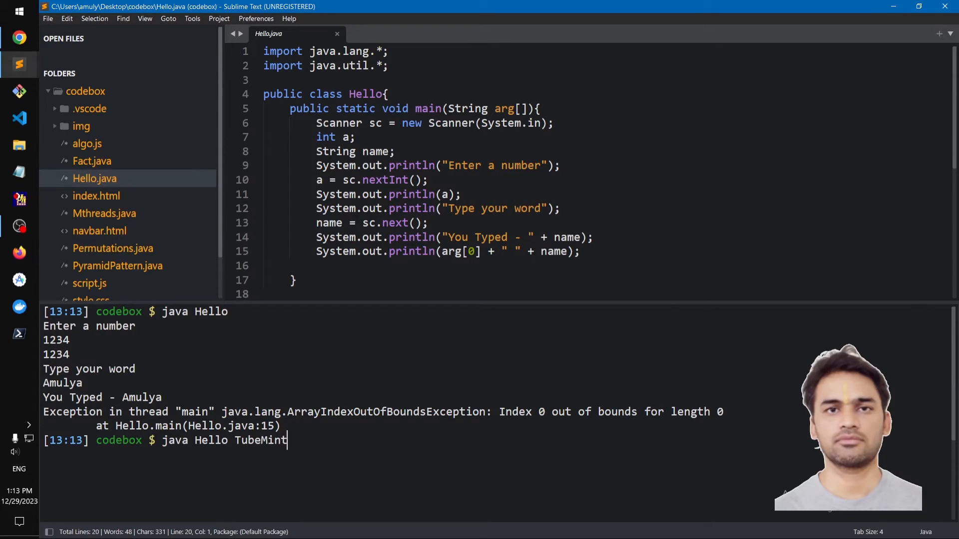
pyautogui.hotkey('ctrl', 'l')
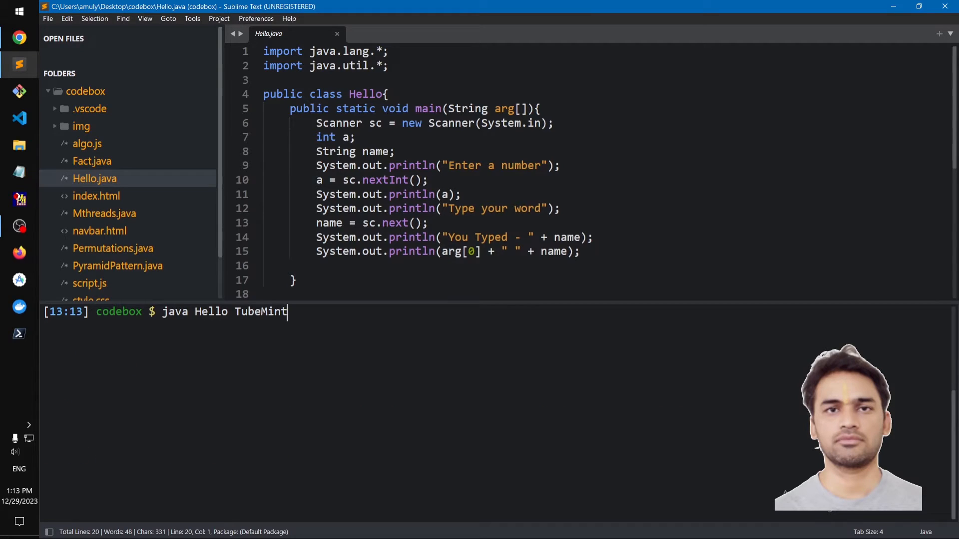
pyautogui.press('Return')
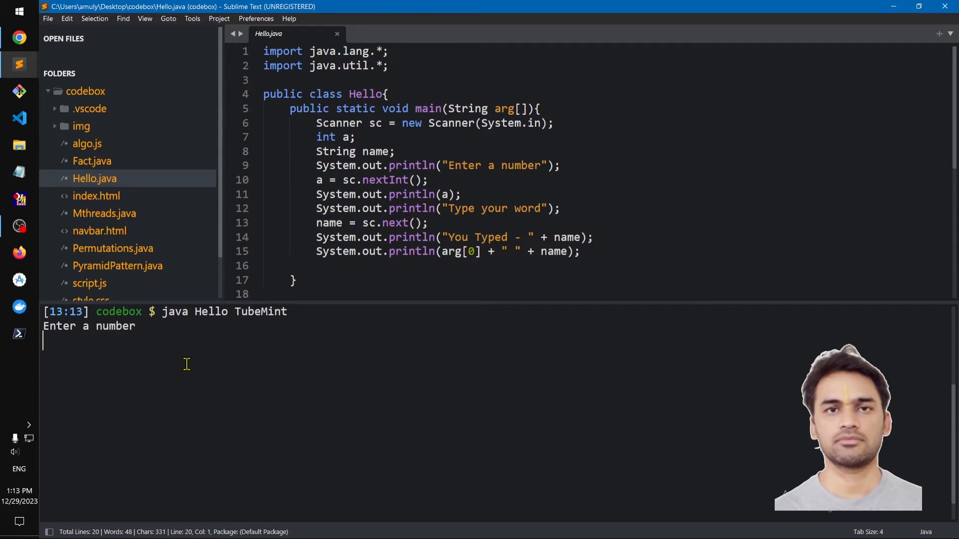
# Step: Answer the program with the number 23423 and the word Welcomes, and highlight the last two output lines
pyautogui.write('23423')
pyautogui.press('Return')
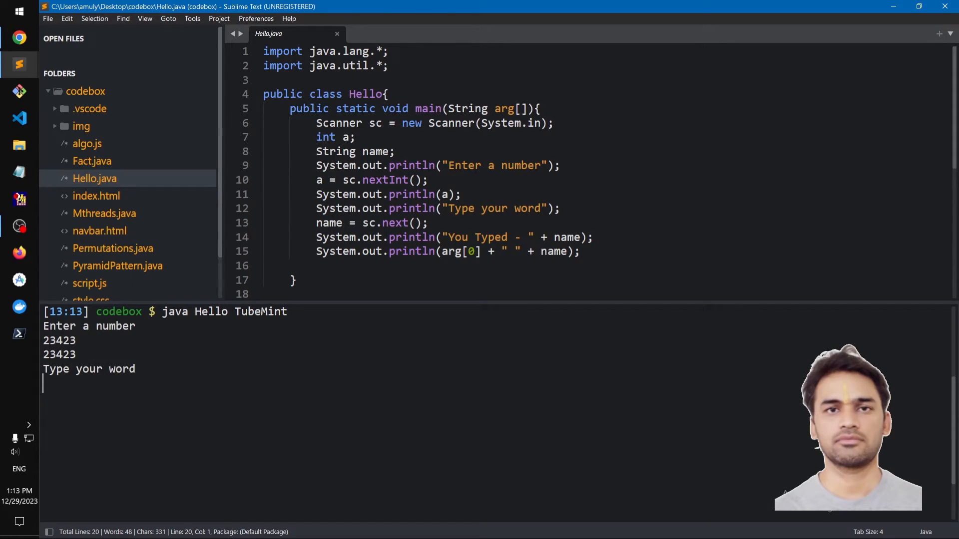
pyautogui.write('Wl')
pyautogui.write('lcome')
pyautogui.write('s you')
pyautogui.press('BackSpace')
pyautogui.press('Return')
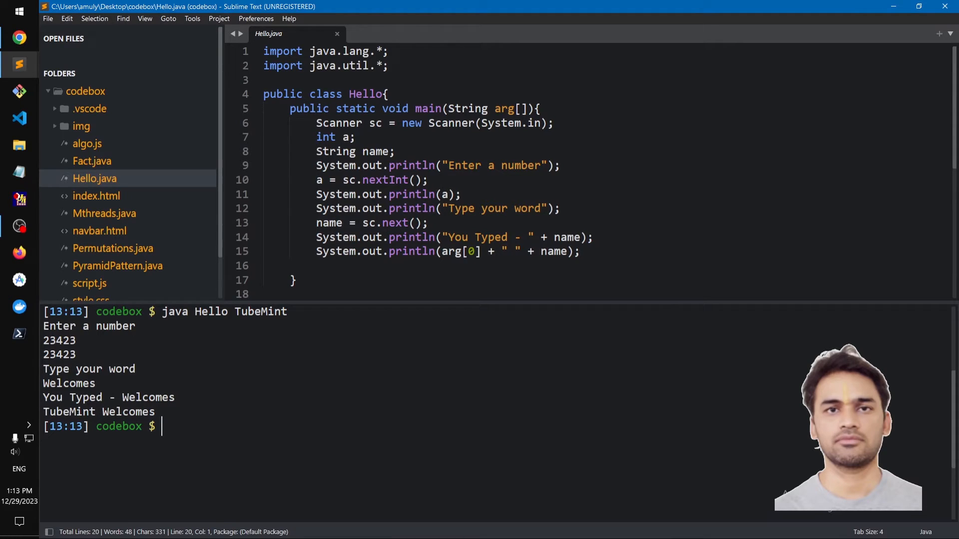
pyautogui.moveTo(102, 400); pyautogui.dragTo(178, 418)
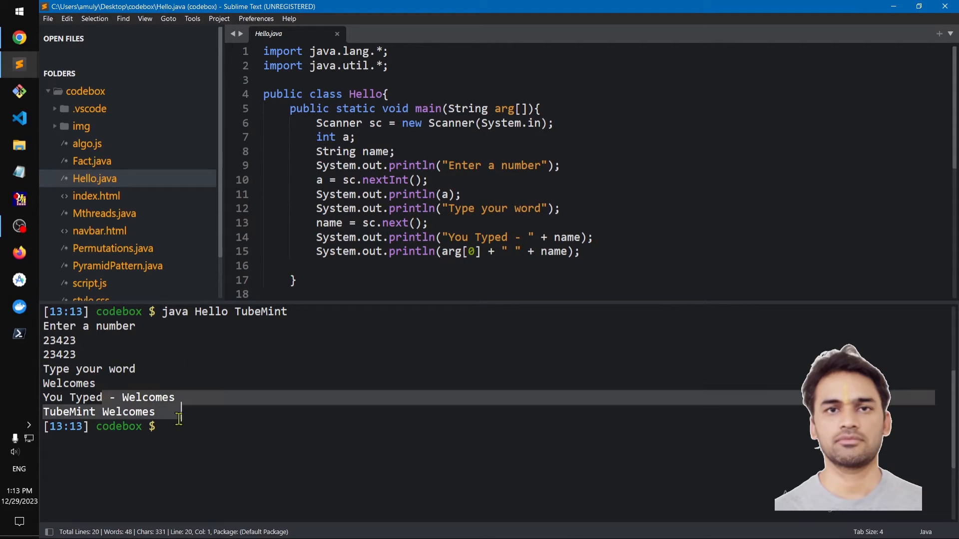
# Step: Highlight the main method's body, its String arg[] parameter and the arg[0] print statement on line 15 of Hello.java
pyautogui.click(263, 409)
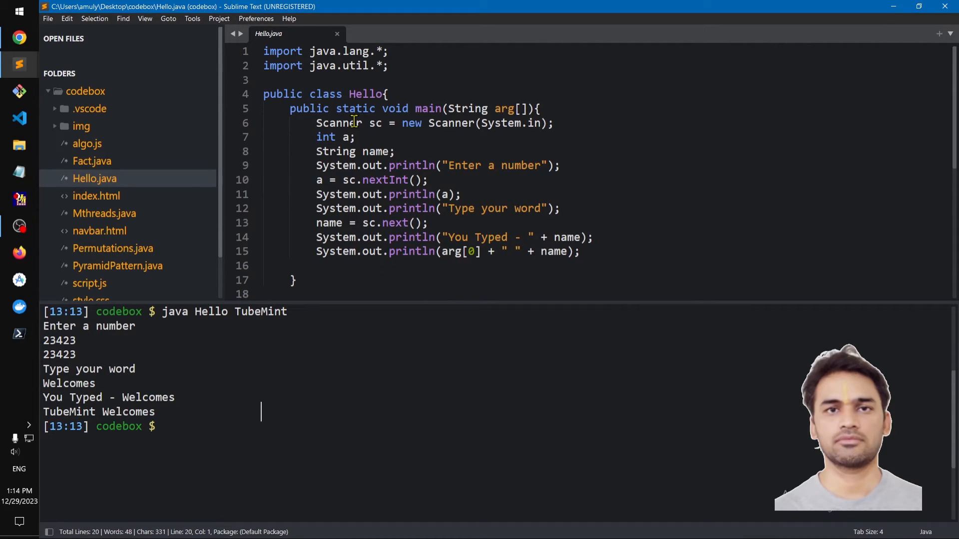
pyautogui.moveTo(296, 107); pyautogui.dragTo(530, 264)
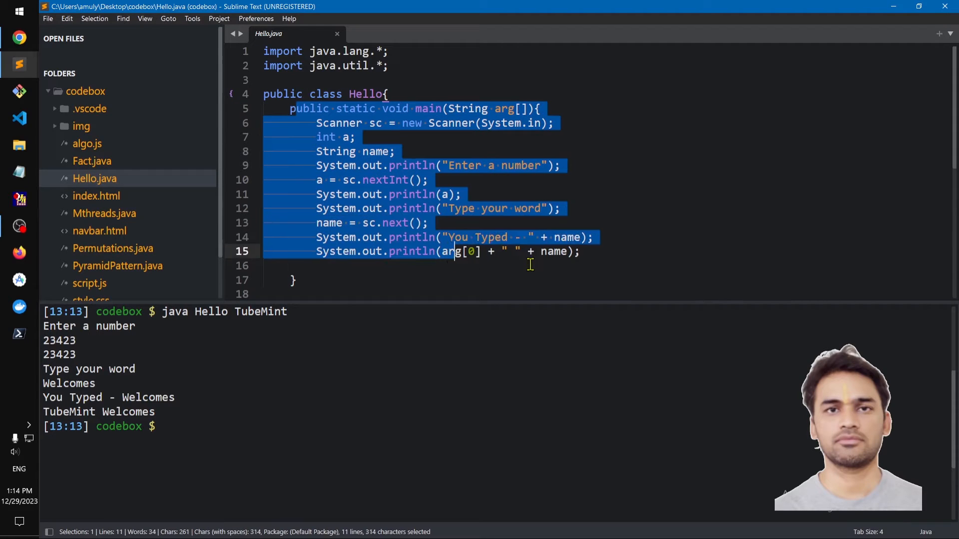
pyautogui.click(531, 264)
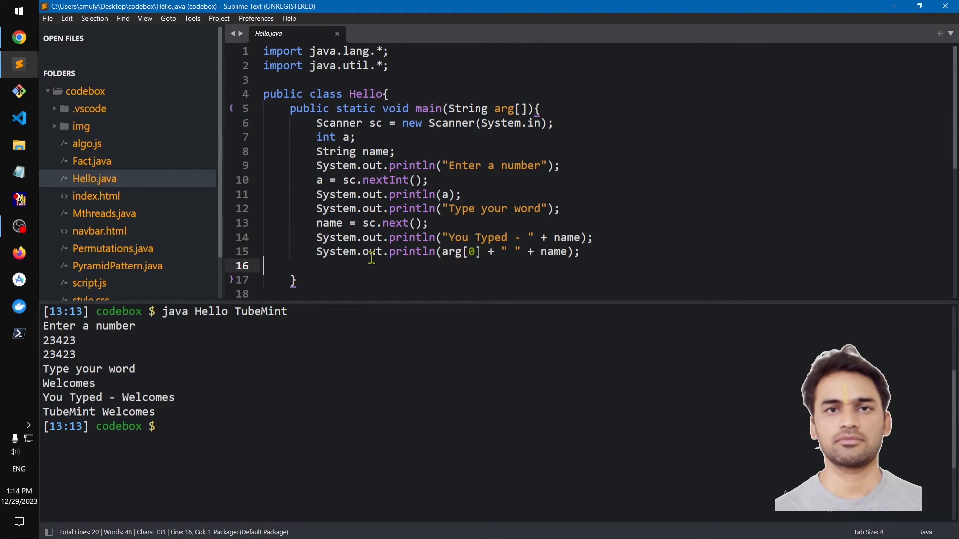
pyautogui.moveTo(370, 253); pyautogui.dragTo(462, 257)
pyautogui.click(483, 261)
pyautogui.moveTo(496, 109); pyautogui.dragTo(532, 109)
pyautogui.click(523, 136)
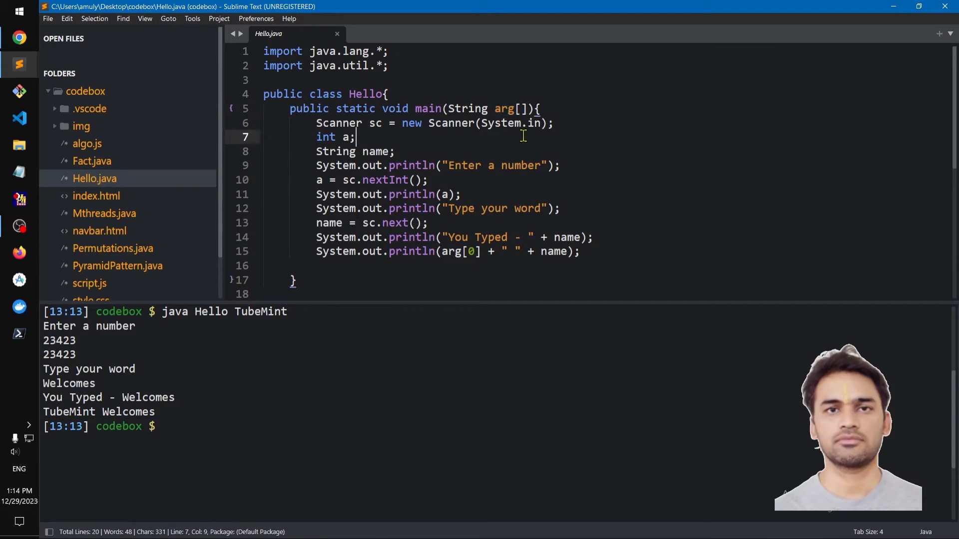
pyautogui.click(170, 430)
pyautogui.moveTo(422, 252); pyautogui.dragTo(505, 260)
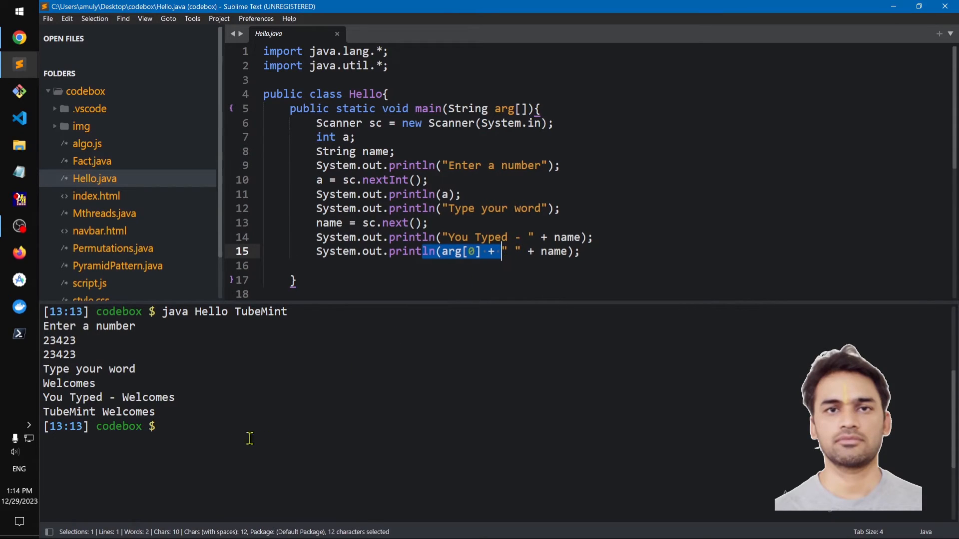
# Step: Rerun the Hello program in the terminal with java Hello, dropping the TubeMint argument
pyautogui.click(226, 438)
pyautogui.press('Up')
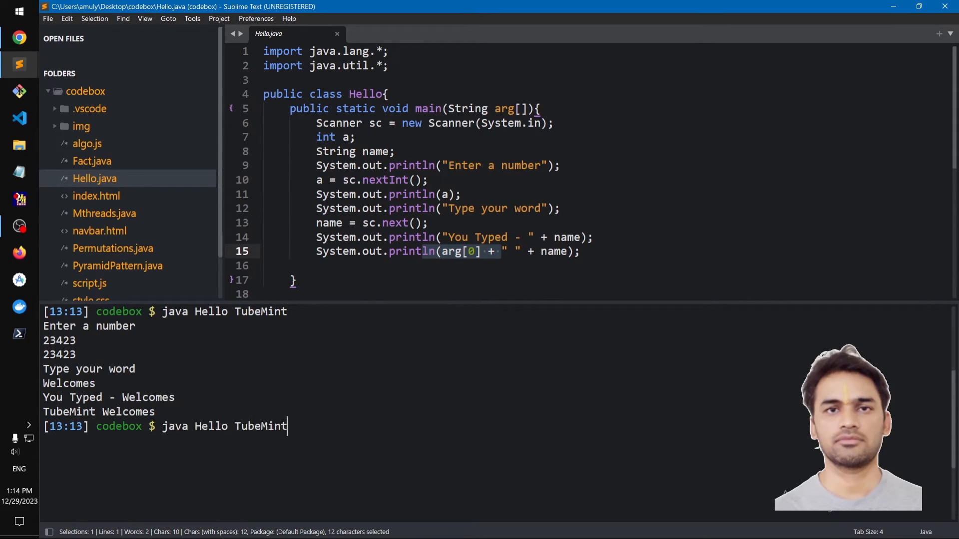
pyautogui.press('BackSpace')
pyautogui.press('BackSpace')
pyautogui.press('BackSpace')
pyautogui.press('BackSpace')
pyautogui.press('BackSpace')
pyautogui.press('BackSpace')
pyautogui.press('BackSpace')
pyautogui.press('BackSpace')
pyautogui.press('BackSpace')
# Step: Answer the running program with the number 456 and the word hjkh
pyautogui.write('456')
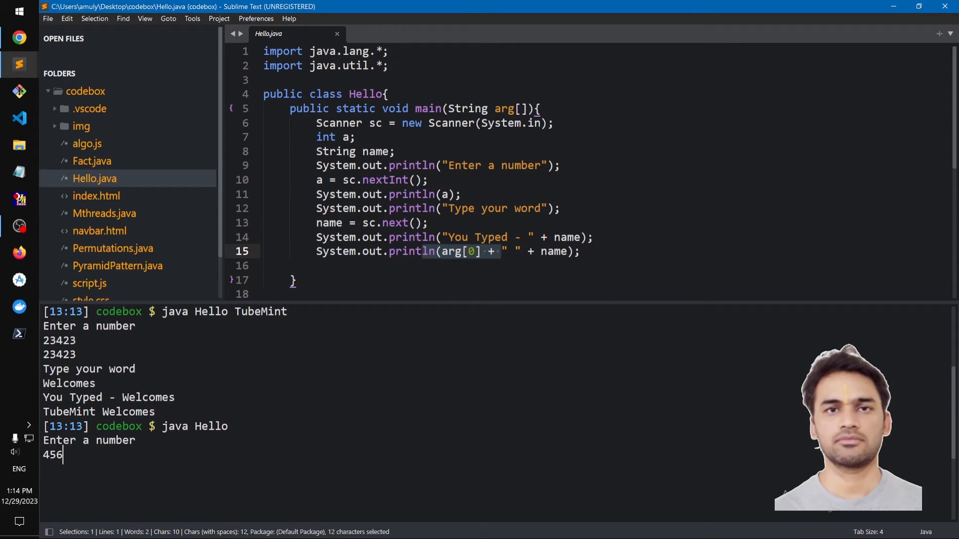
pyautogui.press('Return')
pyautogui.write('hjkh')
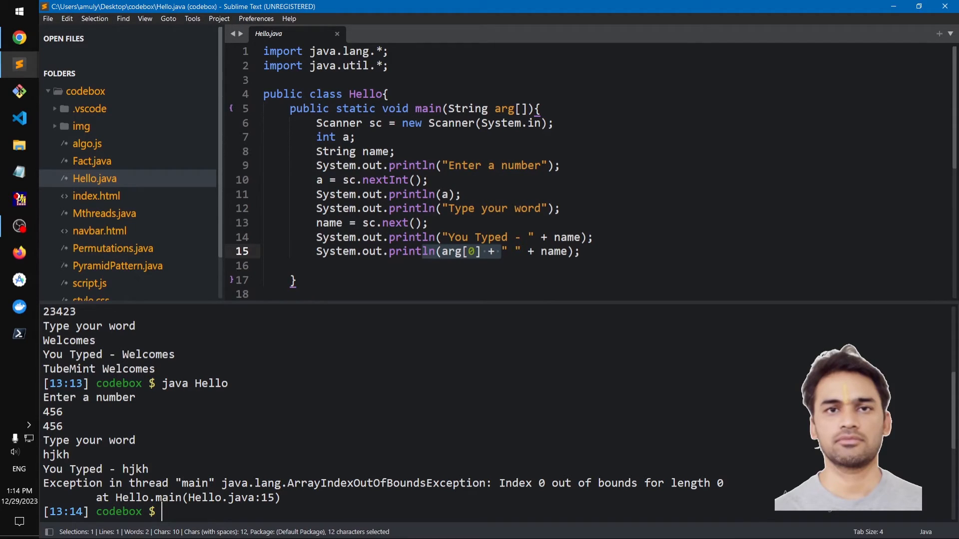
# Step: In File Explorer, open C:\Program Files\Java\jdk-21\bin and select the folder's full path
pyautogui.click(19, 150)
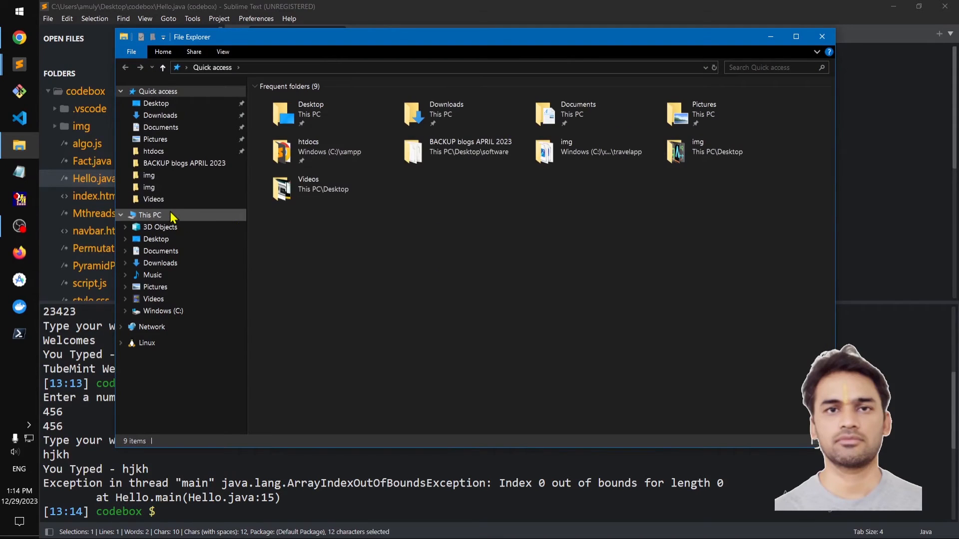
pyautogui.click(168, 213)
pyautogui.doubleClick(299, 226)
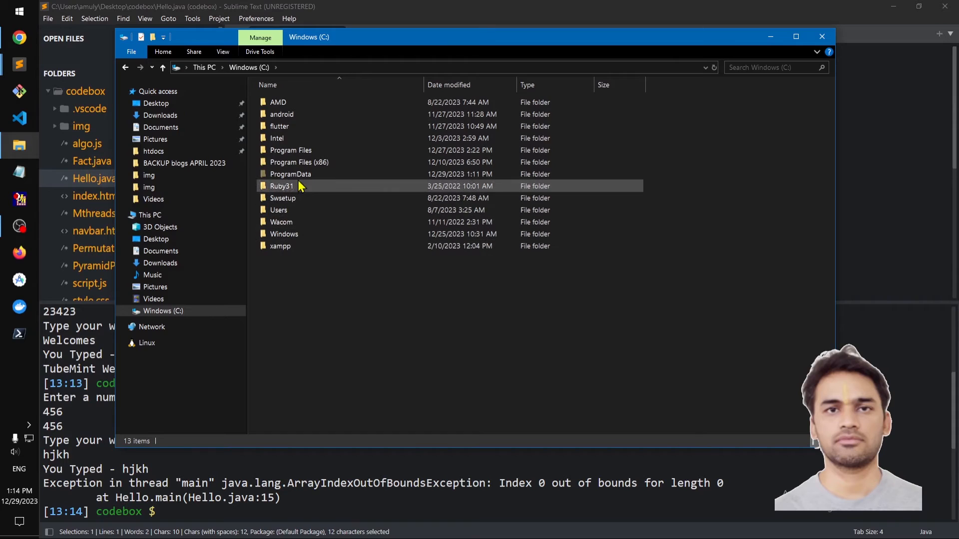
pyautogui.doubleClick(296, 152)
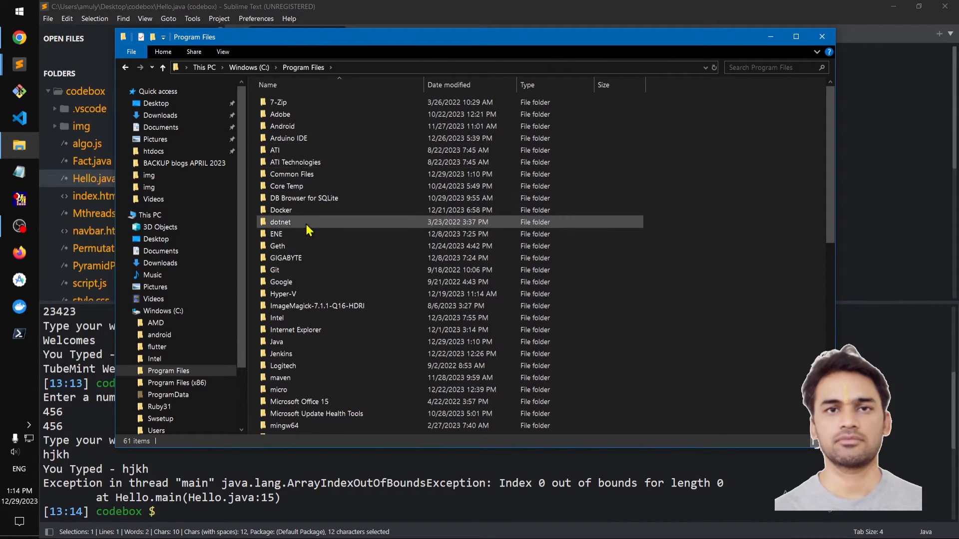
pyautogui.doubleClick(288, 345)
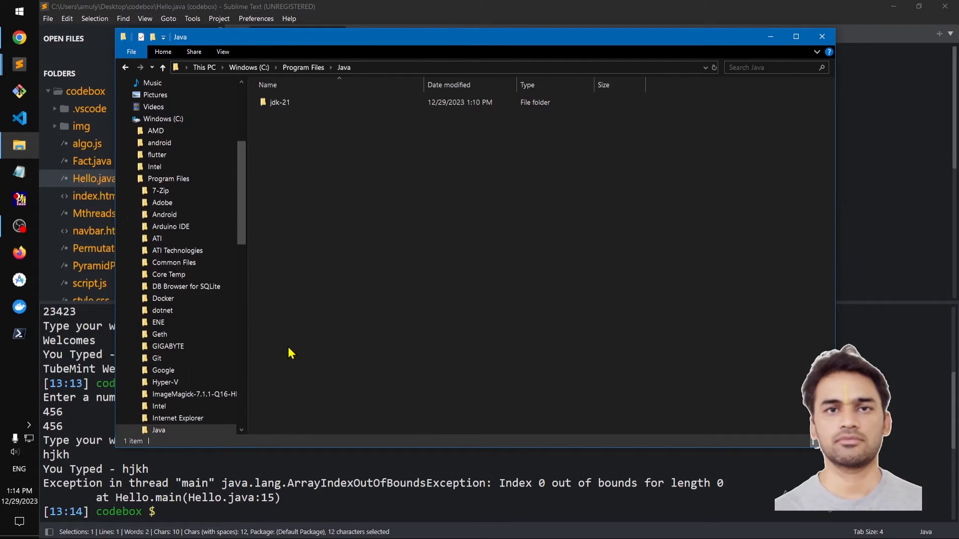
pyautogui.click(305, 102)
pyautogui.doubleClick(304, 101)
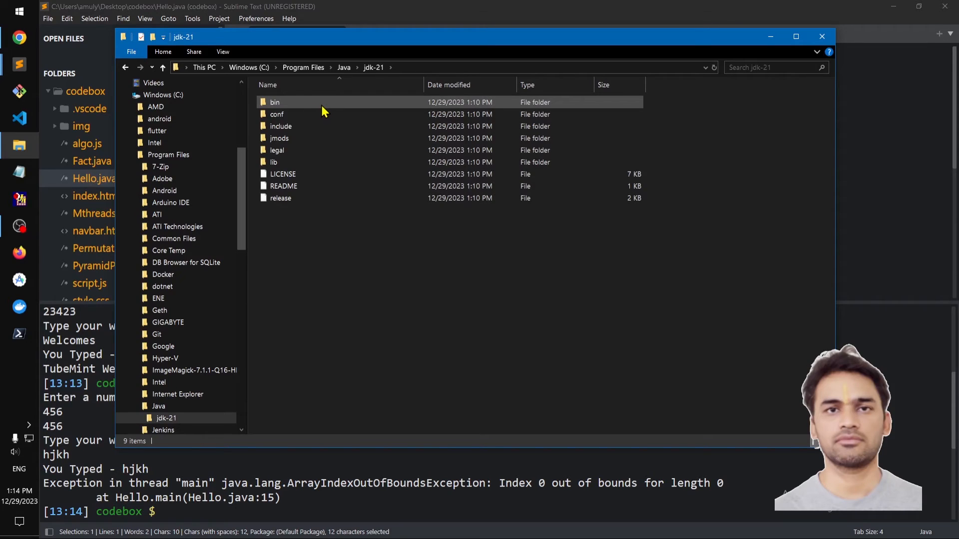
pyautogui.doubleClick(321, 103)
pyautogui.click(440, 67)
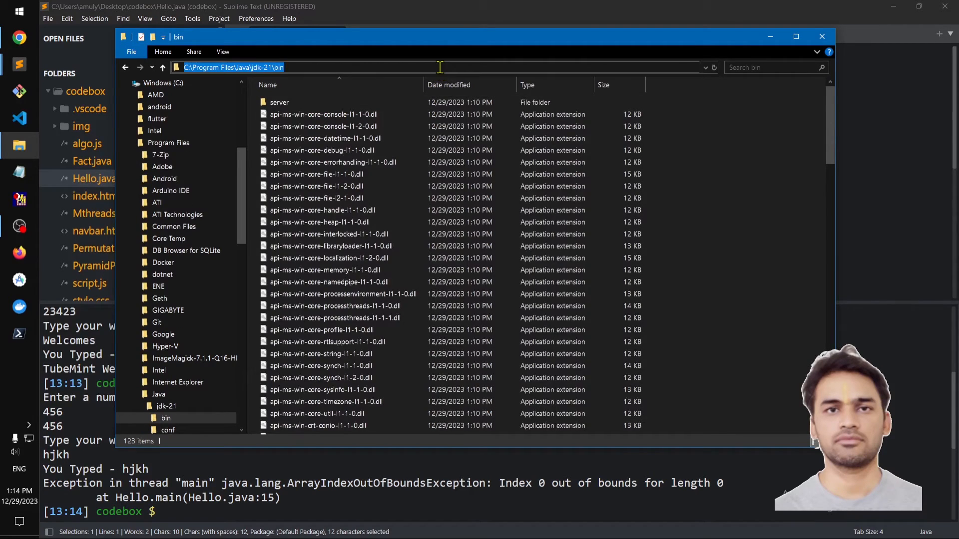
pyautogui.write('https://www.oracle.com/java/technologies/downloads/')
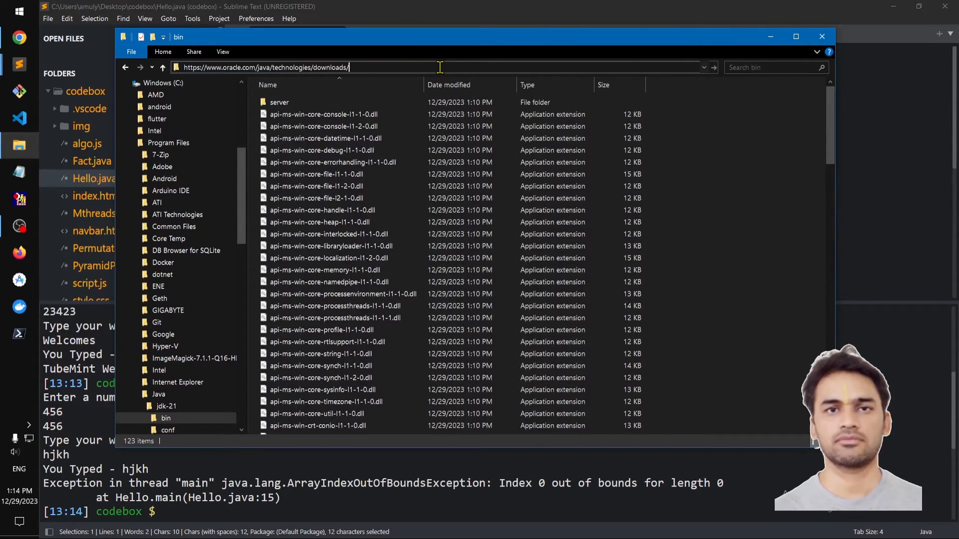
pyautogui.write('https://www.oracle.com/java/technologies/downloads/')
pyautogui.press('Escape')
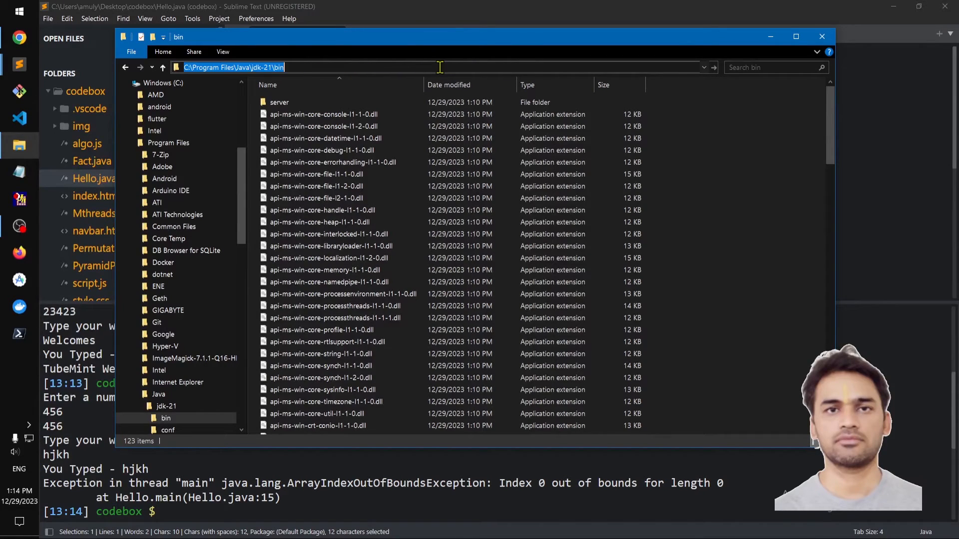
# Step: Copy the full path of the jdk-21 bin folder
pyautogui.rightClick(251, 70)
pyautogui.click(185, 103)
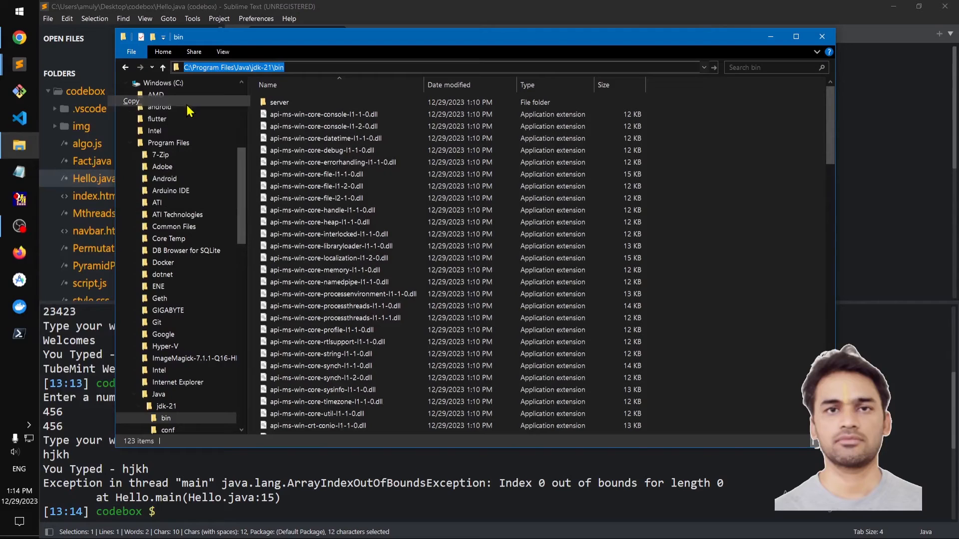
# Step: Search Windows for var and open the Environment Variables dialog from System Properties
pyautogui.press('super')
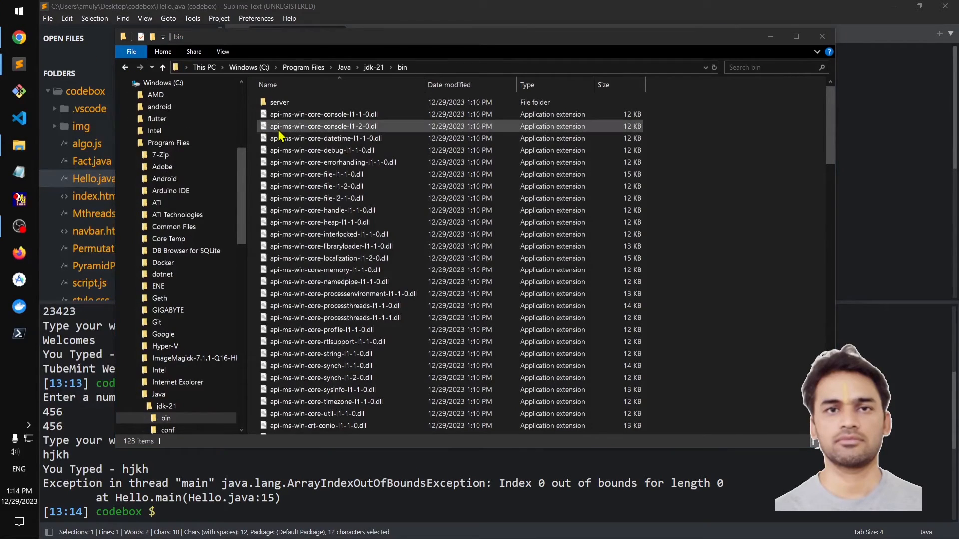
pyautogui.write('var')
pyautogui.press('Return')
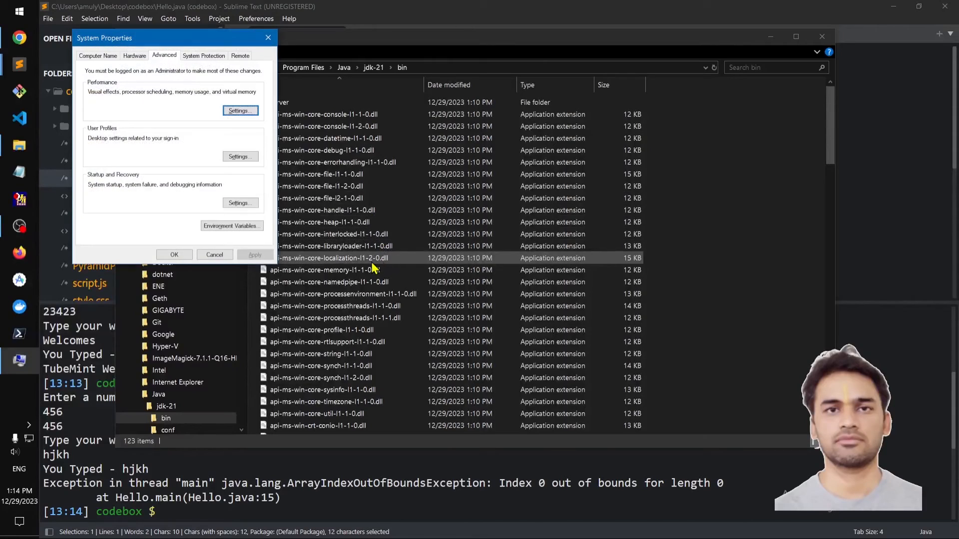
pyautogui.click(234, 226)
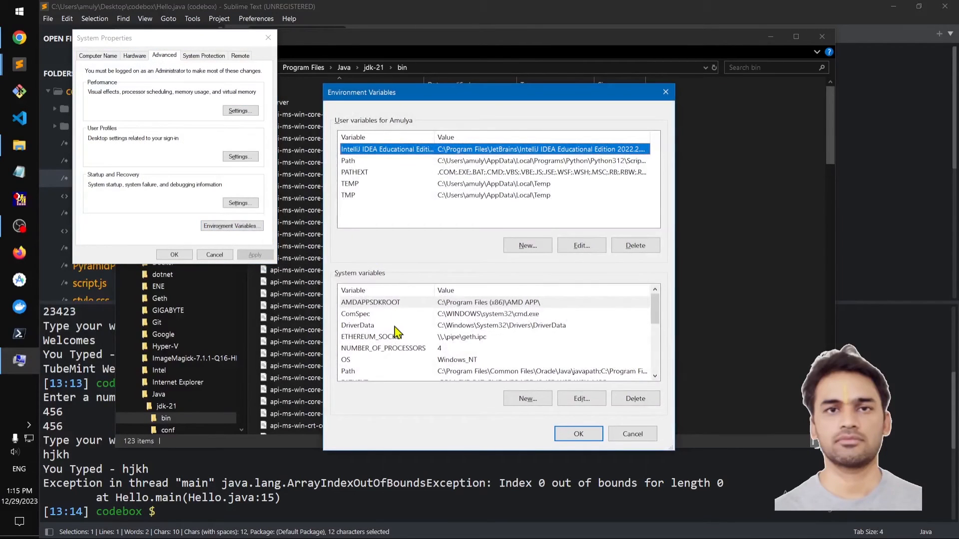
# Step: Add C:\Program Files\Java\jdk-21\bin as a new entry to the system Path variable and accept all dialogs
pyautogui.click(360, 372)
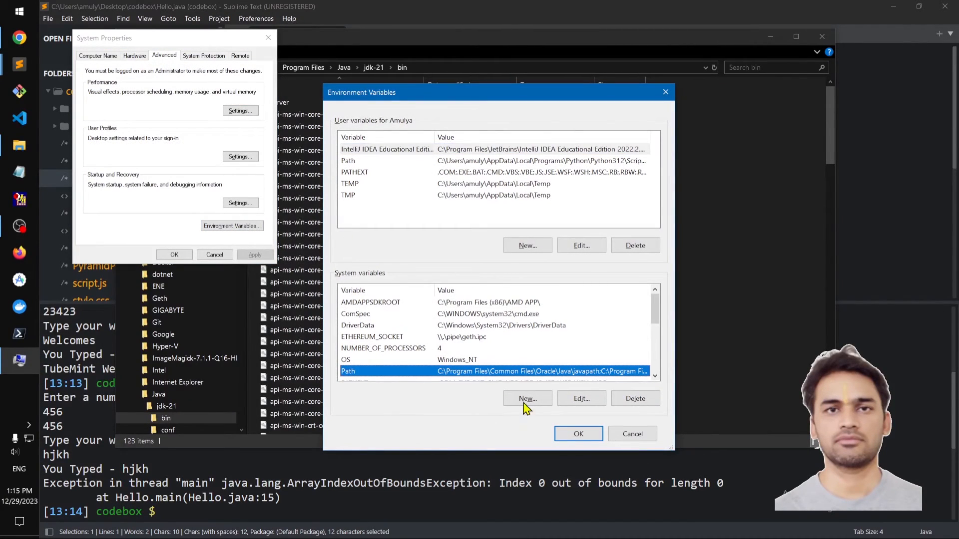
pyautogui.click(580, 398)
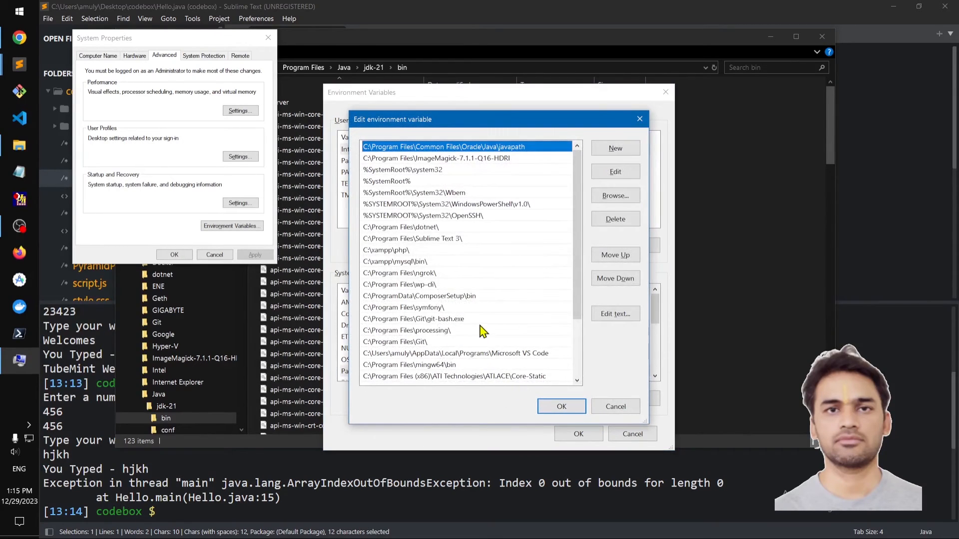
pyautogui.scroll(-2, 482, 299)
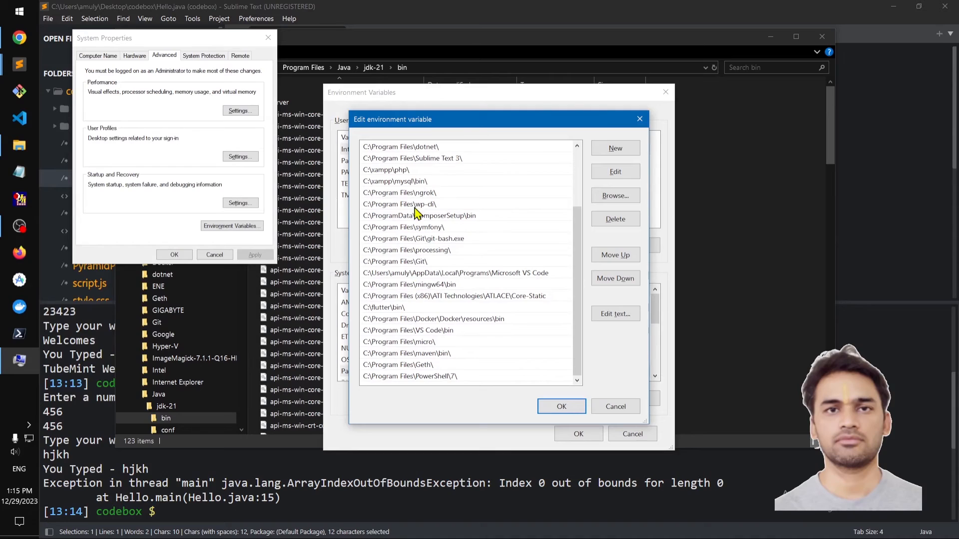
pyautogui.moveTo(578, 263); pyautogui.dragTo(560, 356)
pyautogui.click(610, 152)
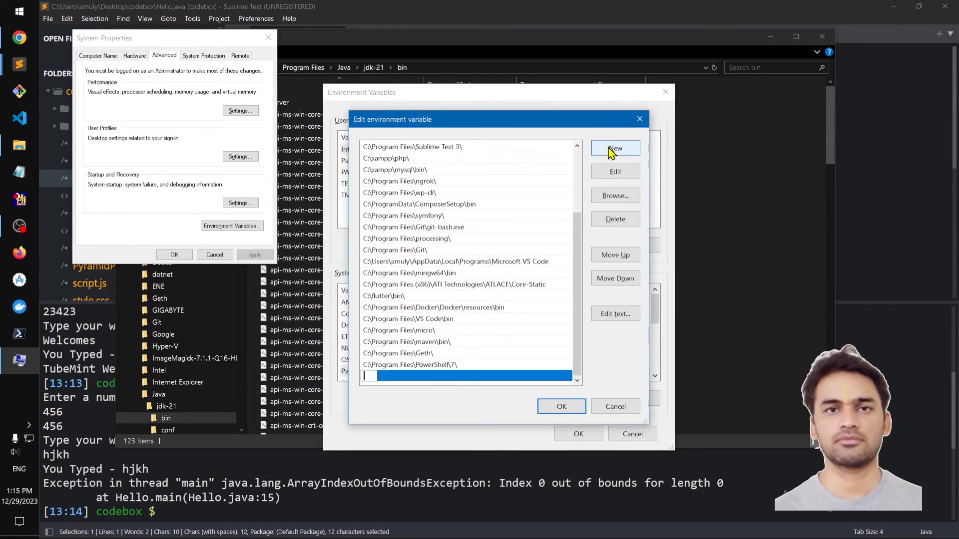
pyautogui.hotkey('ctrl', 'v')
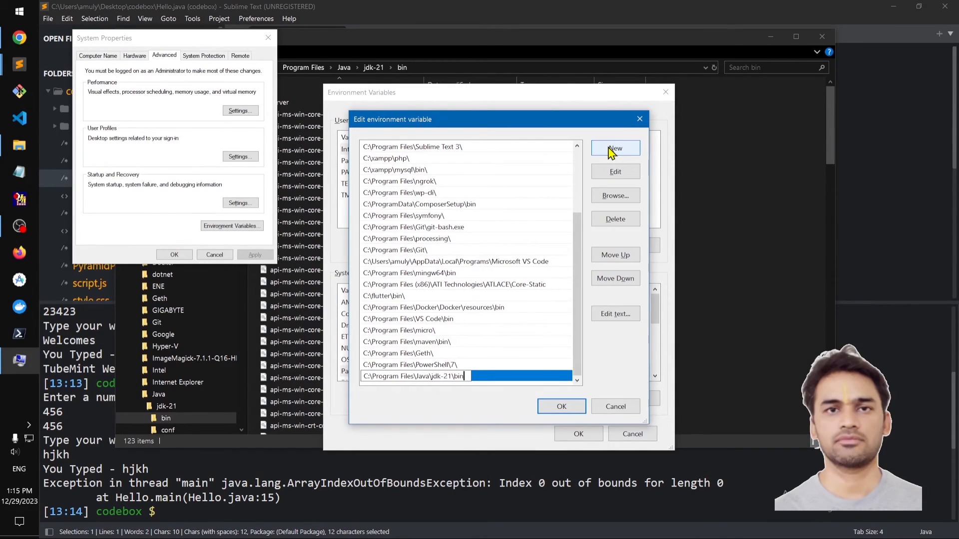
pyautogui.click(572, 414)
pyautogui.click(577, 434)
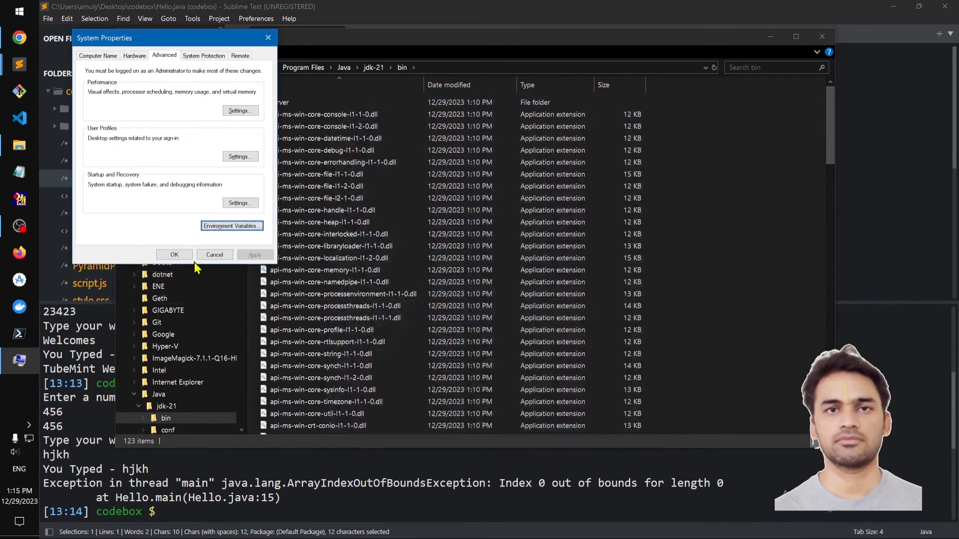
pyautogui.click(181, 254)
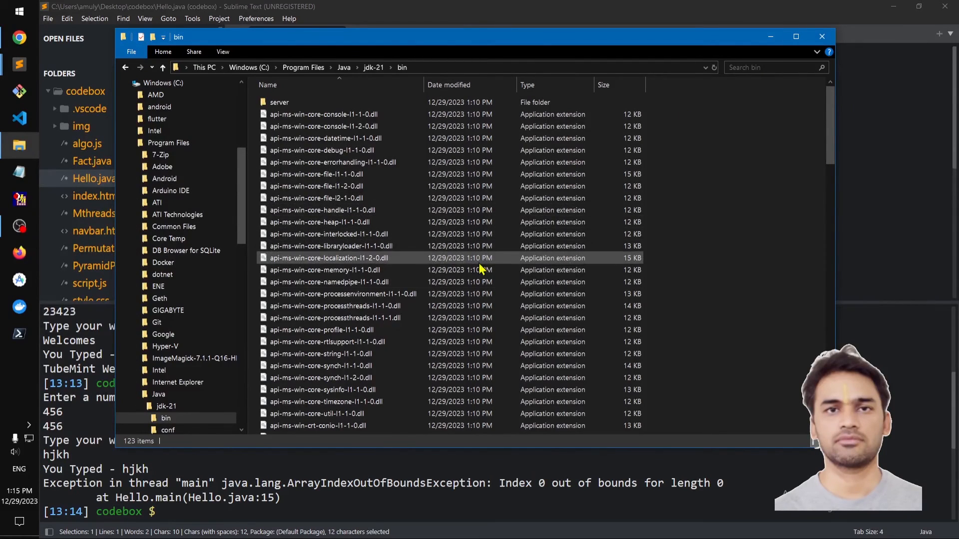
# Step: Examine the files in the jdk-21 bin folder, including java.exe and jar.exe, and close File Explorer
pyautogui.click(531, 295)
pyautogui.scroll(-20, 534, 322)
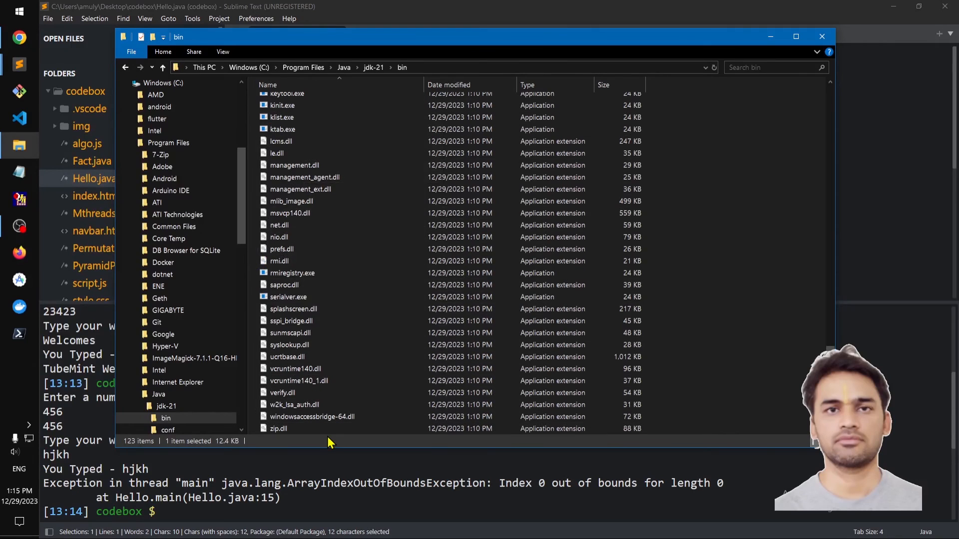
pyautogui.scroll(20, 404, 321)
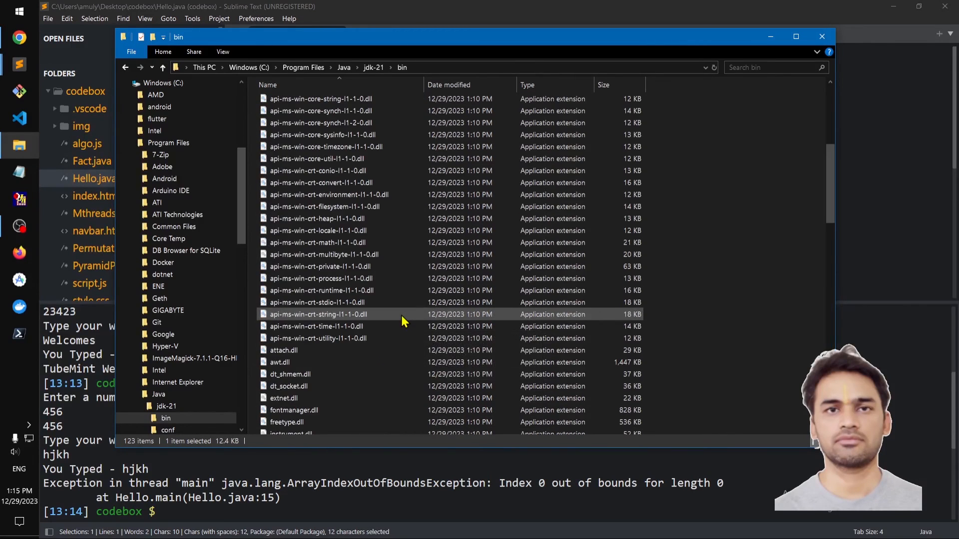
pyautogui.scroll(-6, 403, 320)
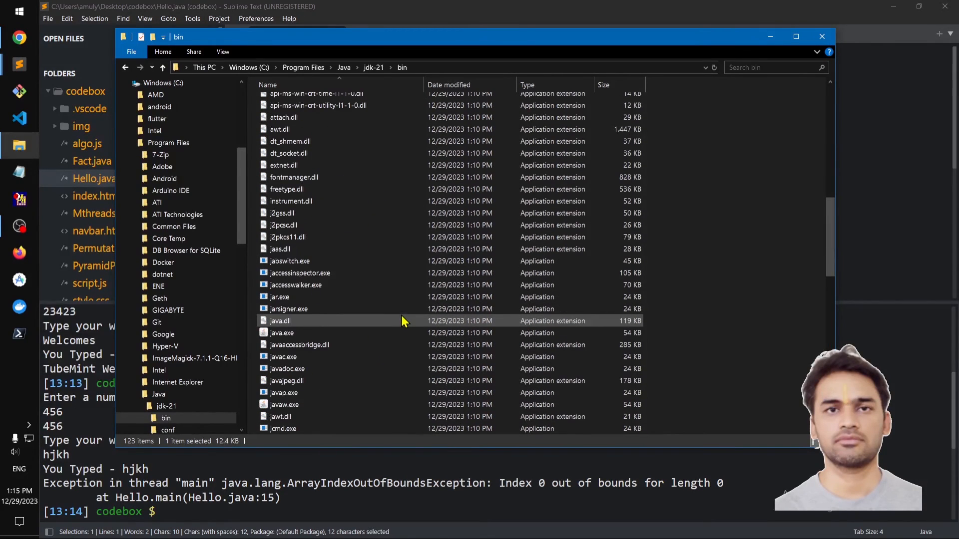
pyautogui.click(290, 332)
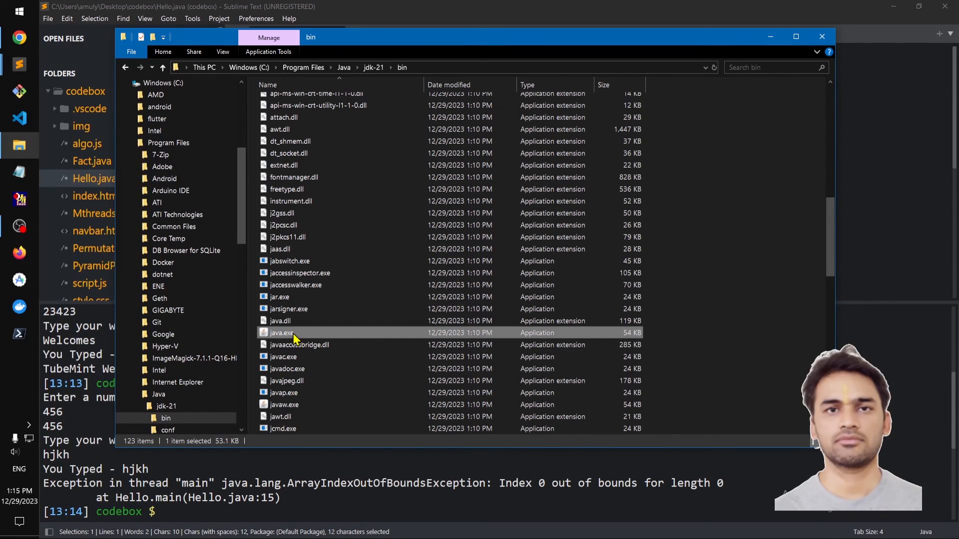
pyautogui.click(292, 298)
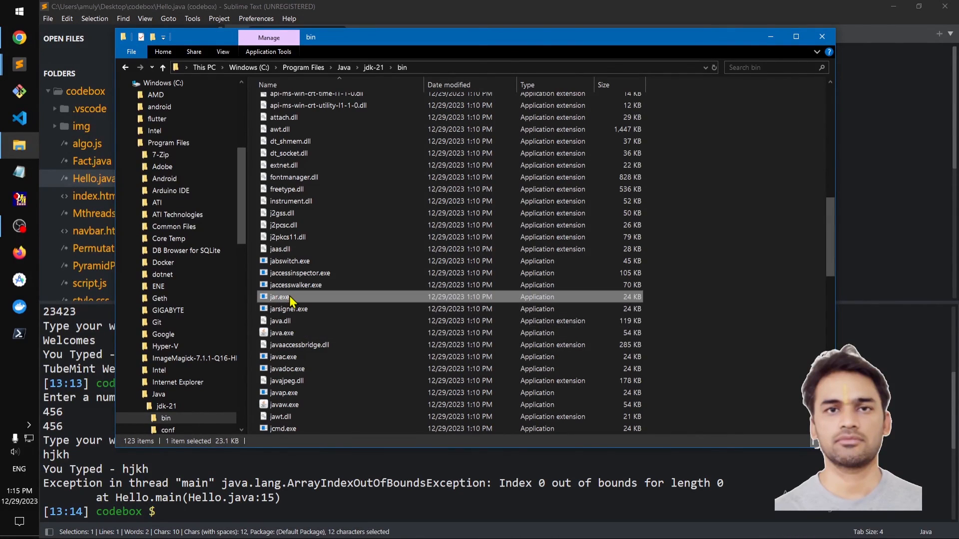
pyautogui.scroll(-15, 394, 327)
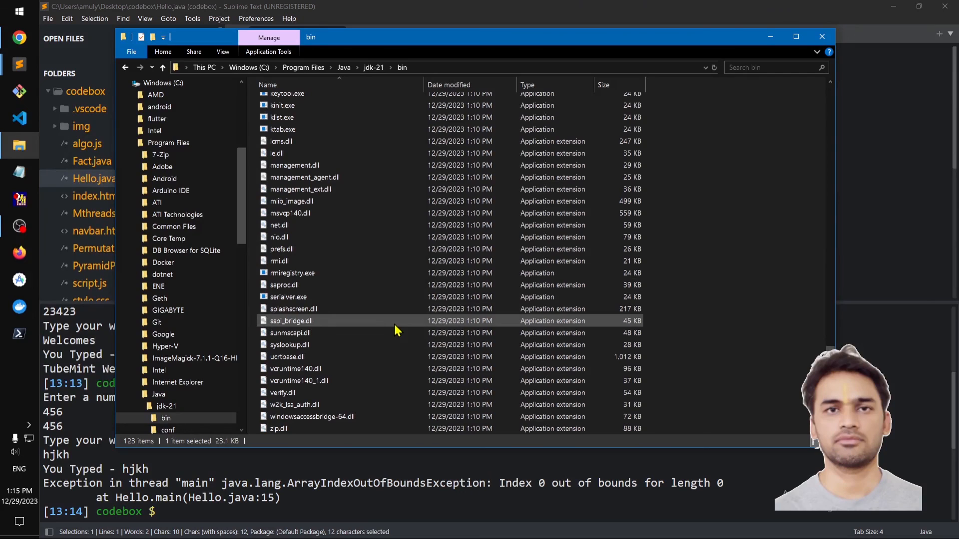
pyautogui.scroll(20, 394, 324)
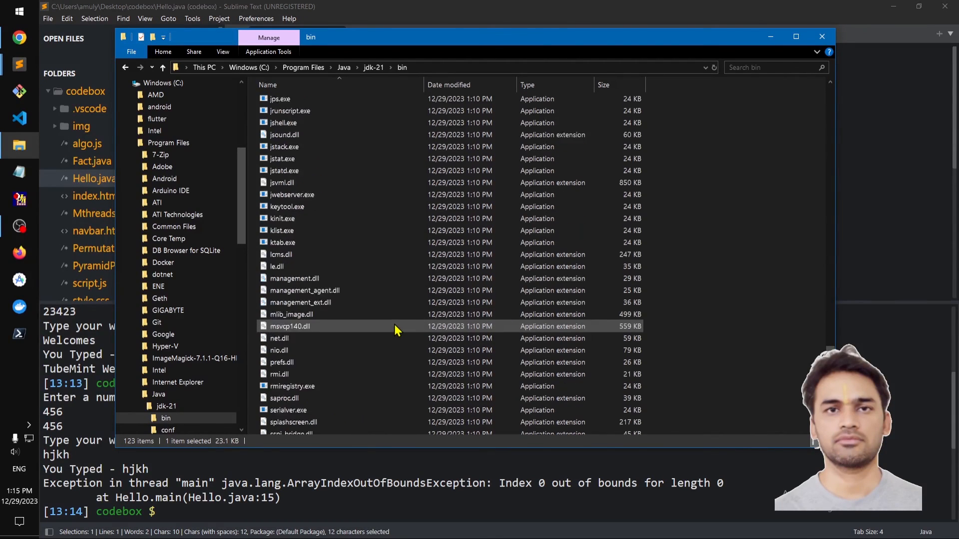
pyautogui.click(822, 36)
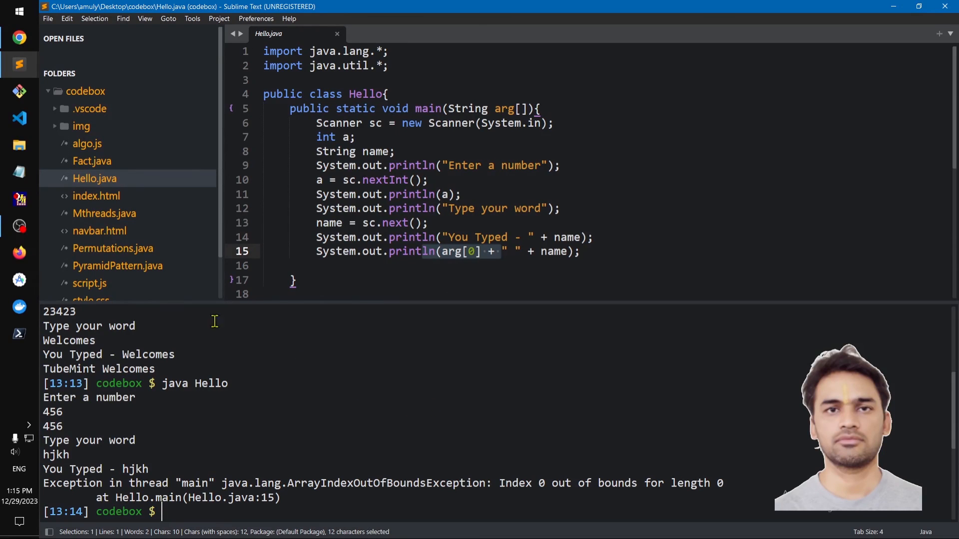
# Step: Switch to Chrome, showing Oracle's Java Archive page
pyautogui.click(20, 38)
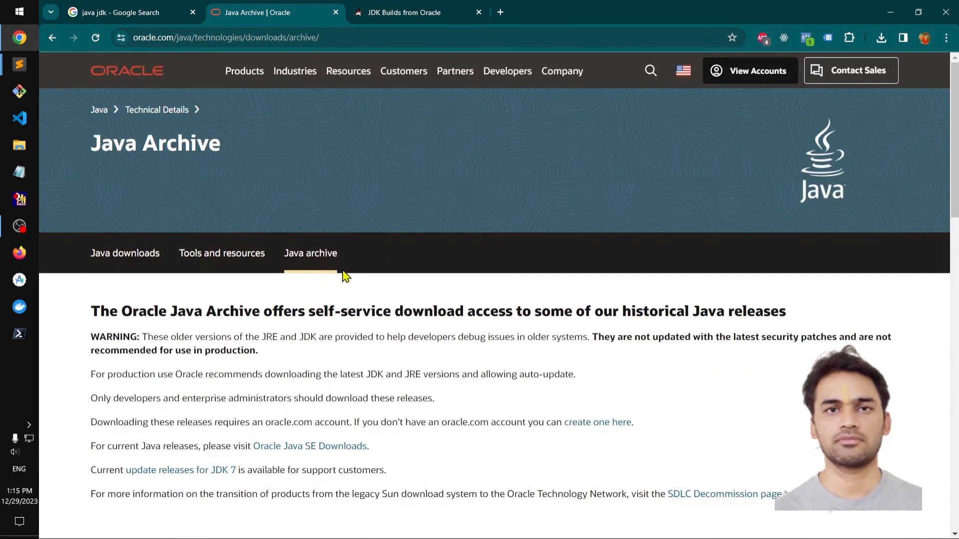